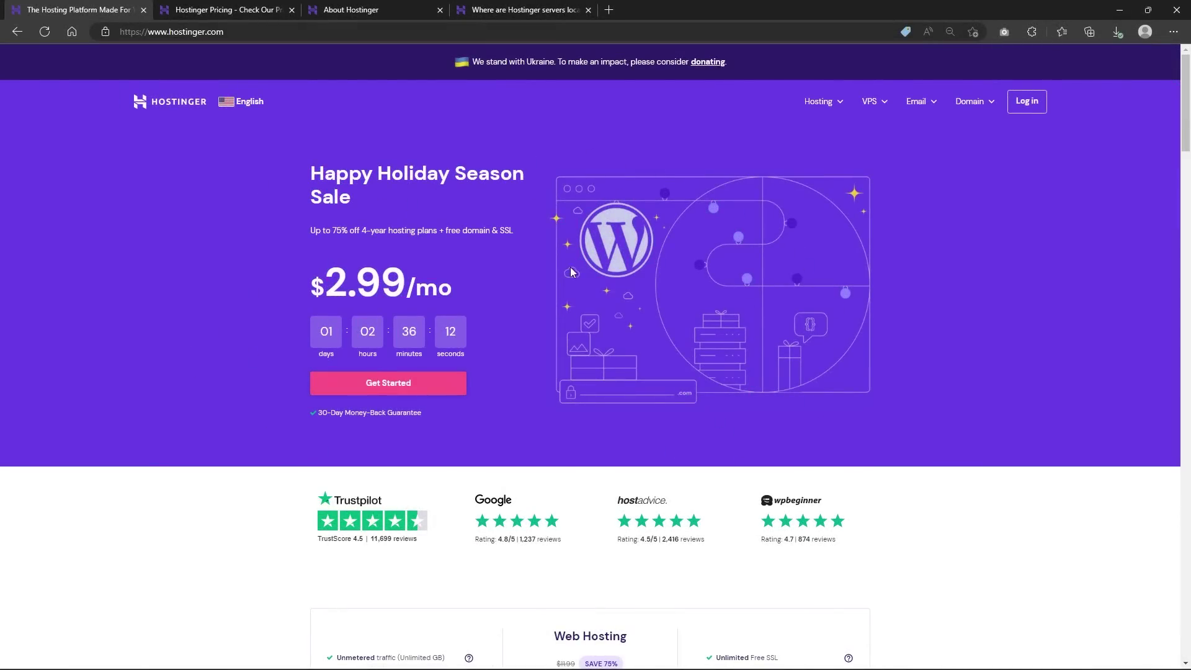
pyautogui.scroll(-1, 550, 307)
pyautogui.scroll(-3, 521, 340)
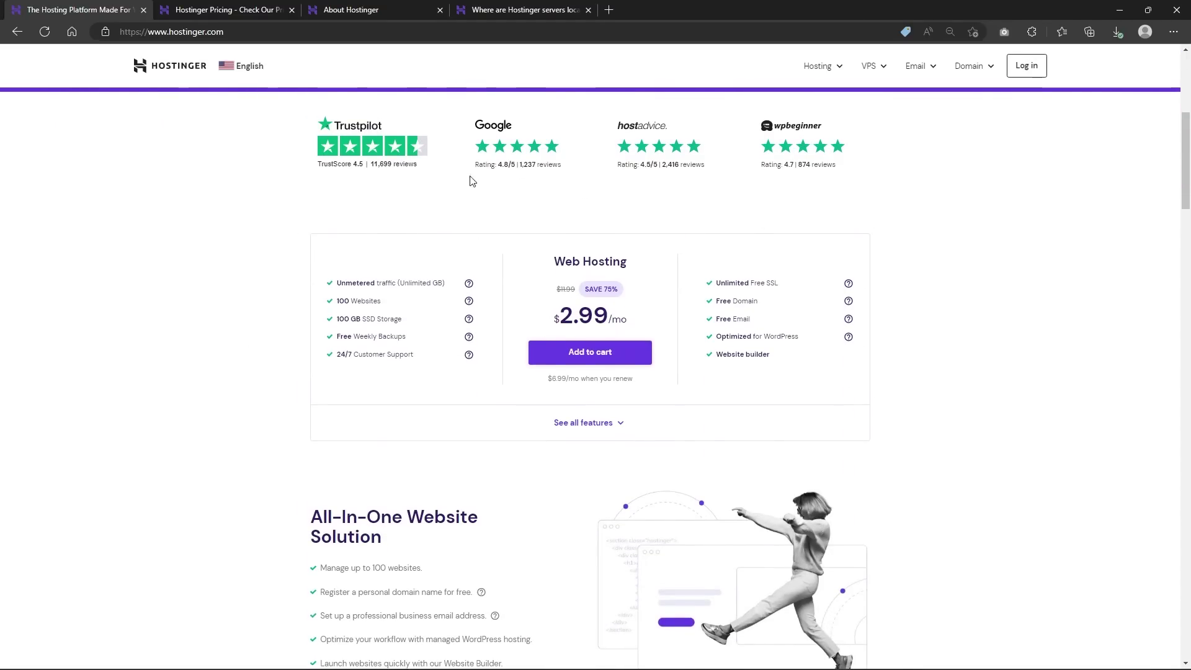
# On the pricing page, view the Cloud and VPS plans, then return to shared Web Hosting plans.
pyautogui.click(214, 9)
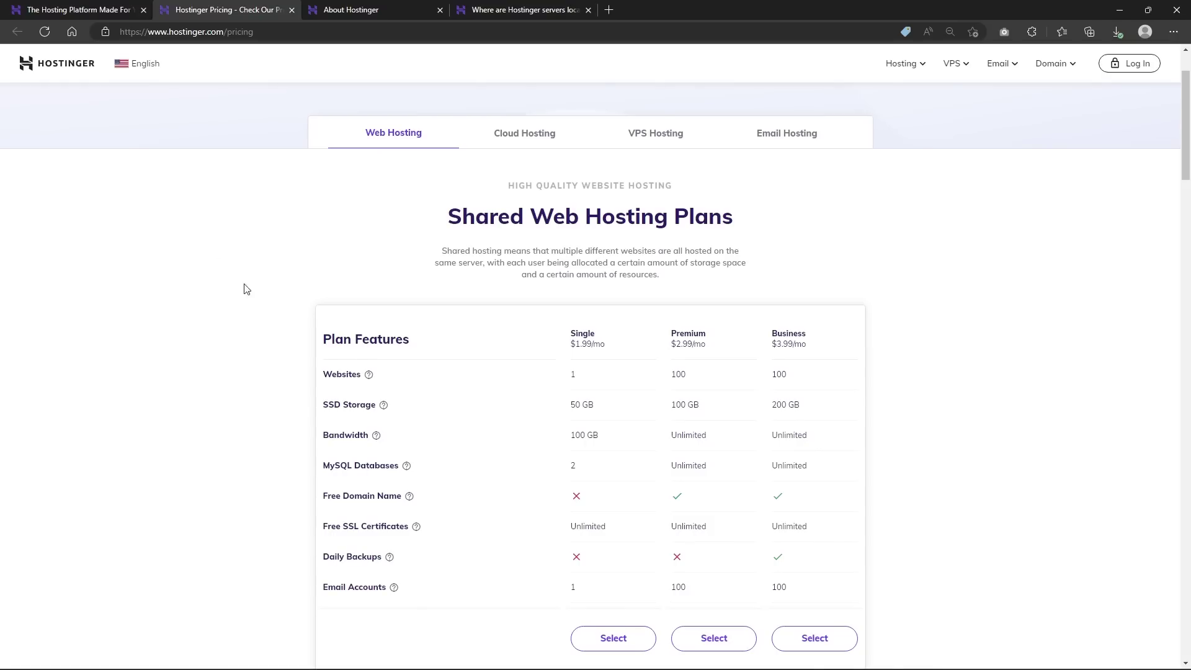
pyautogui.click(550, 141)
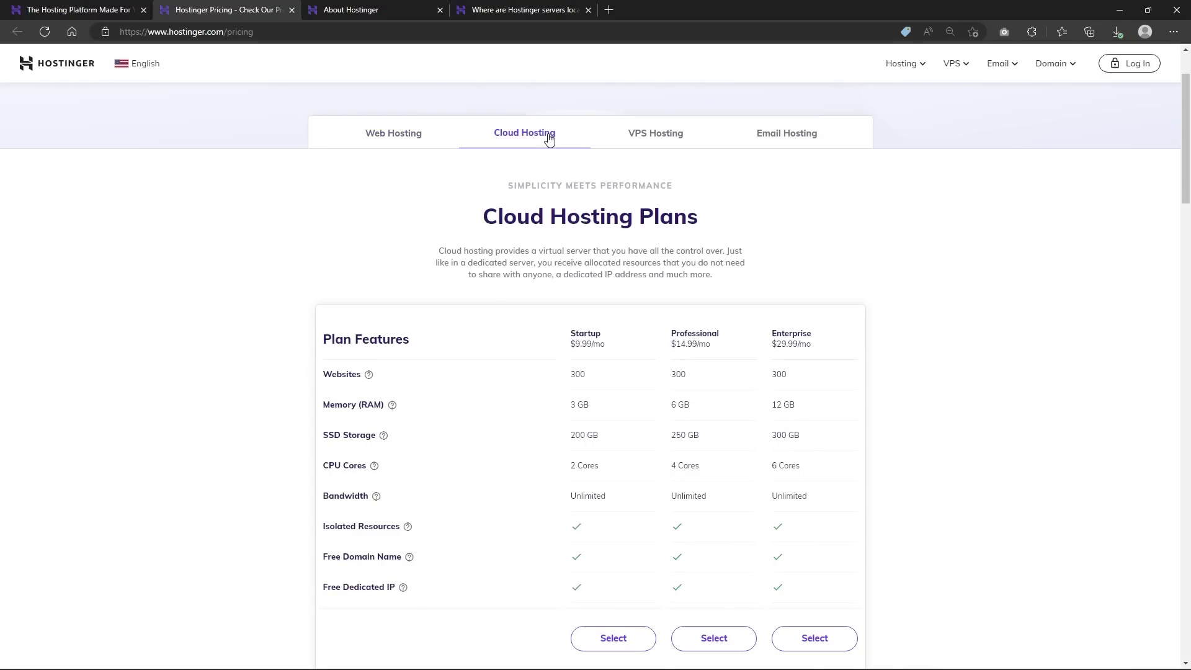
pyautogui.click(670, 138)
pyautogui.click(388, 146)
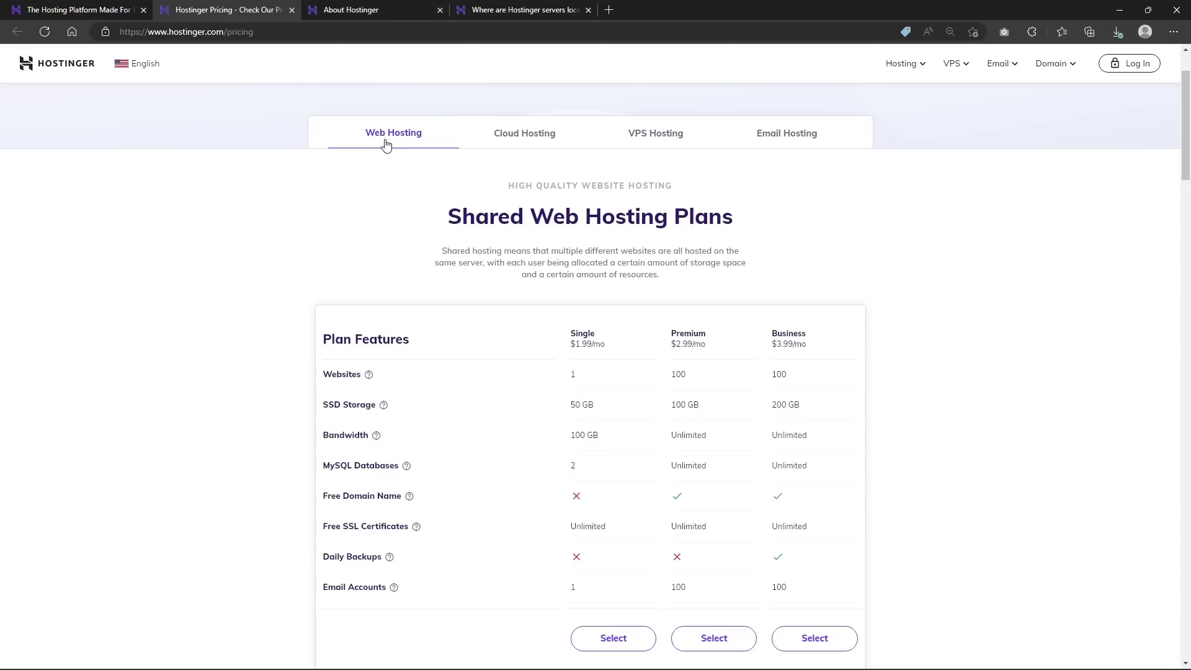
pyautogui.scroll(-2, 569, 377)
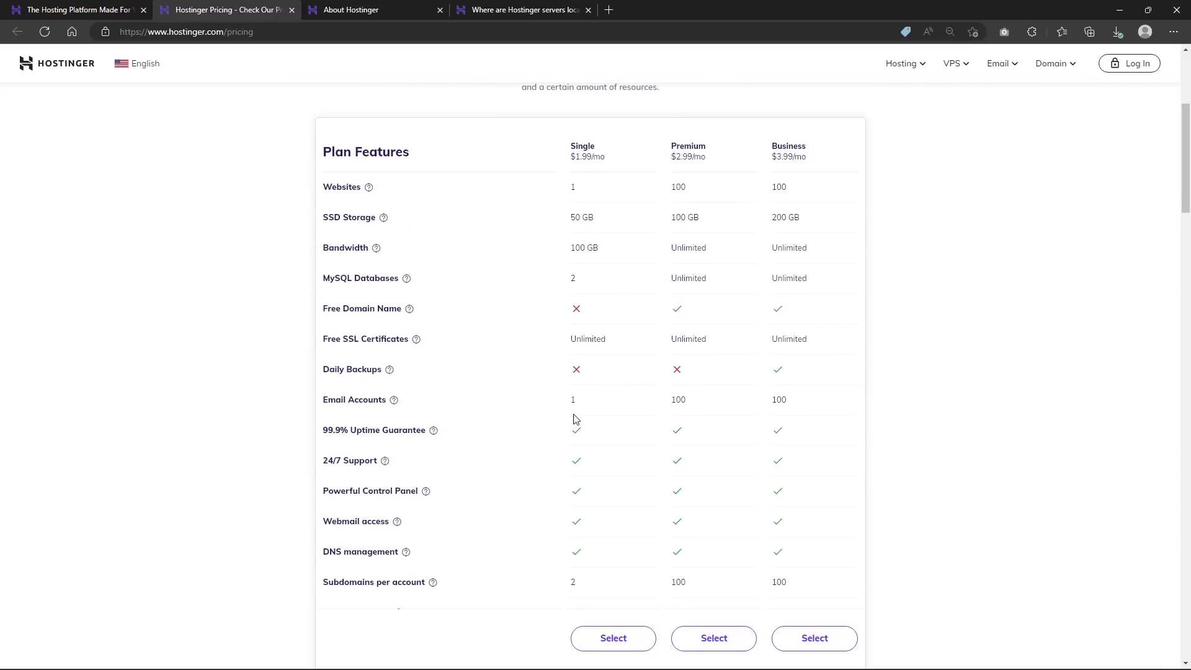
pyautogui.scroll(-2, 574, 419)
pyautogui.scroll(-2, 530, 385)
pyautogui.scroll(-2, 546, 285)
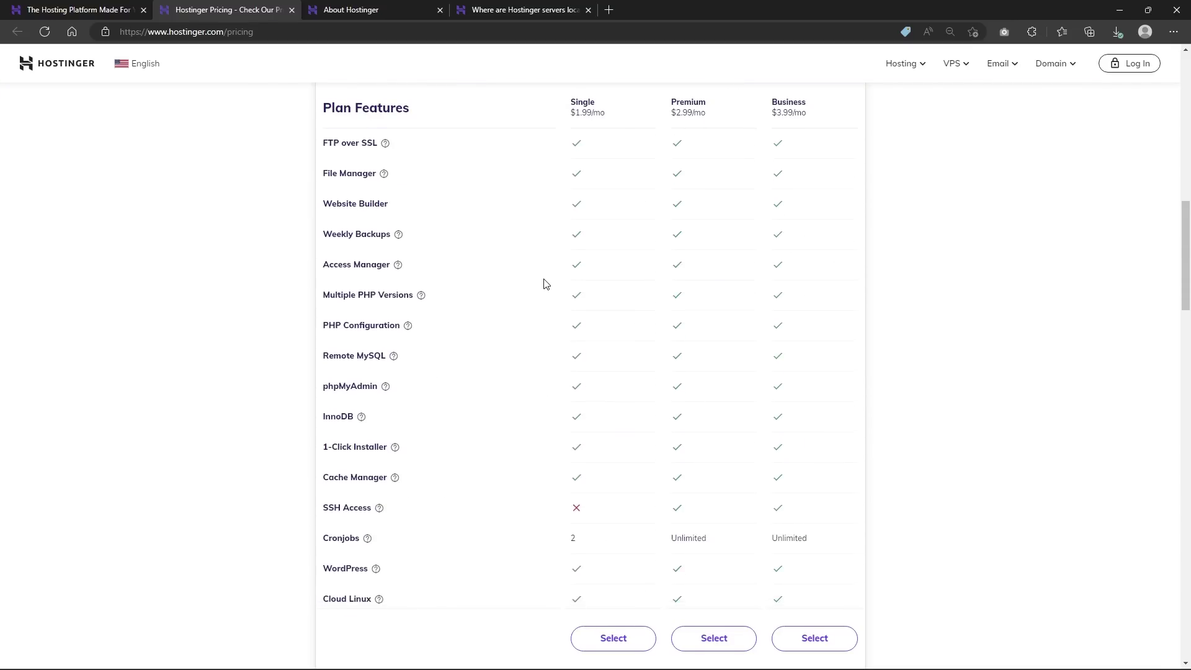
pyautogui.scroll(-1, 546, 284)
pyautogui.scroll(-2, 543, 317)
pyautogui.scroll(4, 556, 367)
pyautogui.scroll(5, 587, 410)
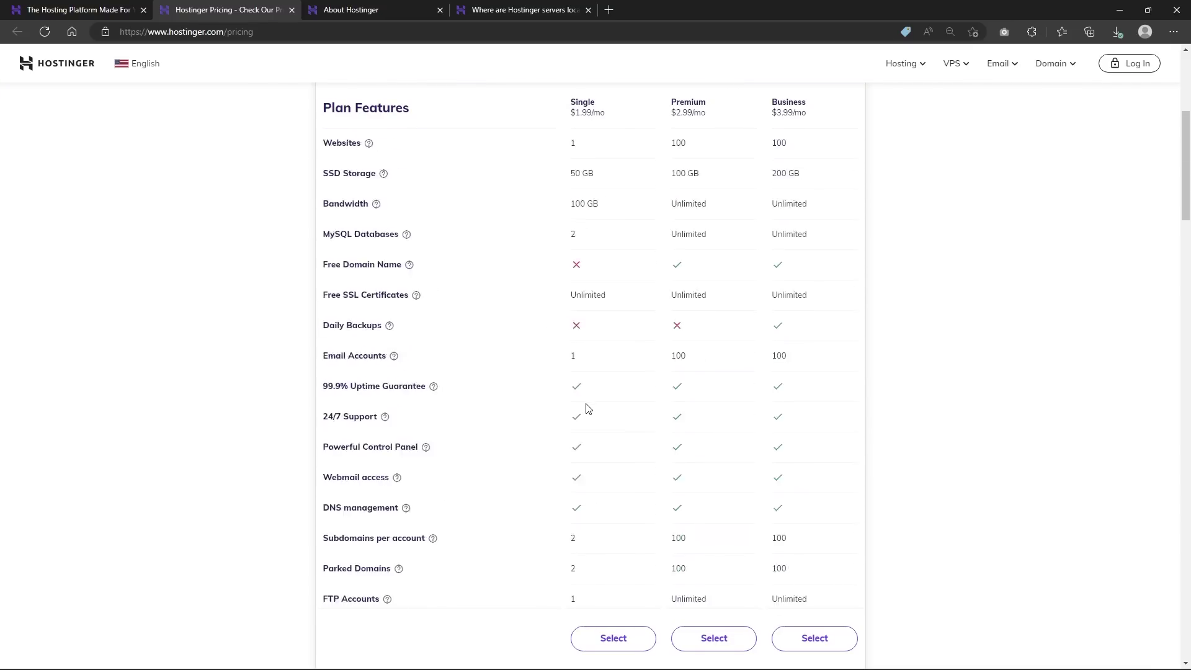
pyautogui.scroll(4, 605, 438)
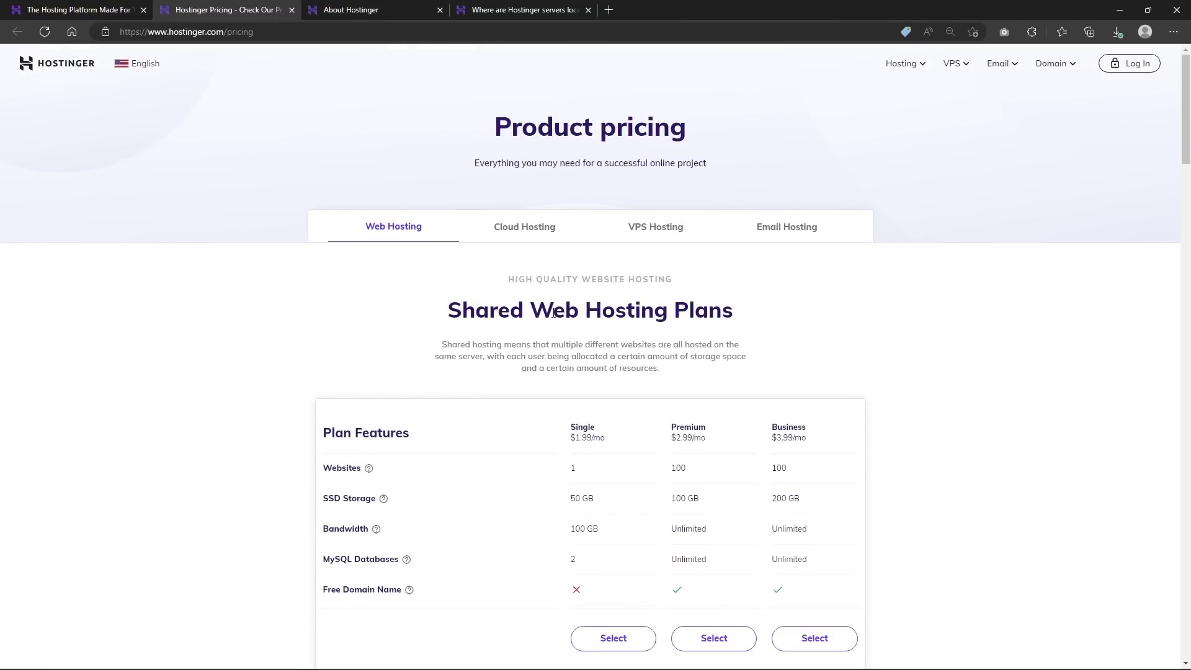
# Step the About page's History Wall back to 2004 and forward a year, then return to the homepage.
pyautogui.click(391, 6)
pyautogui.scroll(-5, 306, 202)
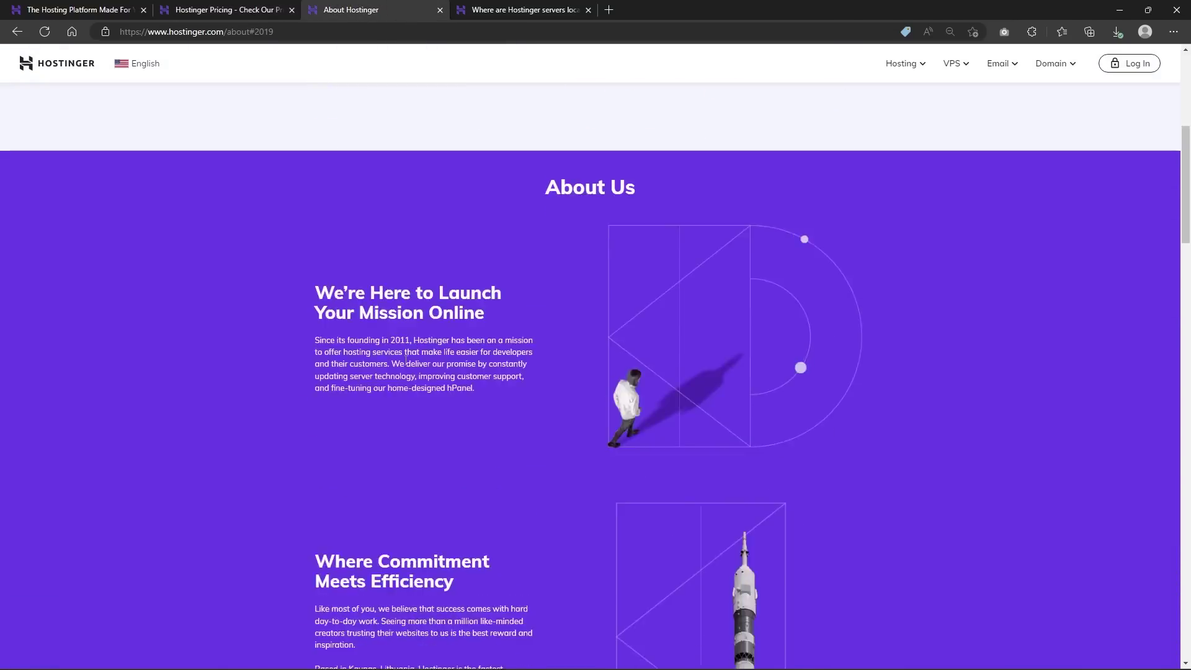
pyautogui.scroll(-5, 373, 280)
pyautogui.scroll(-1, 410, 360)
pyautogui.scroll(2, 326, 460)
pyautogui.click(327, 453)
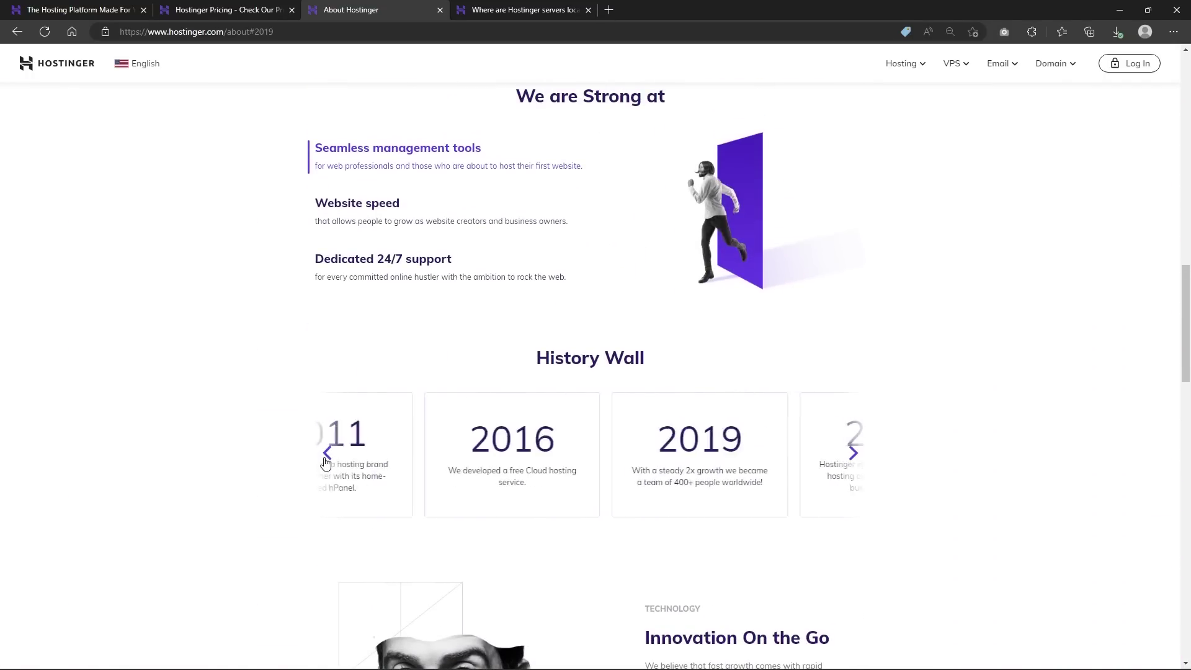
pyautogui.click(326, 453)
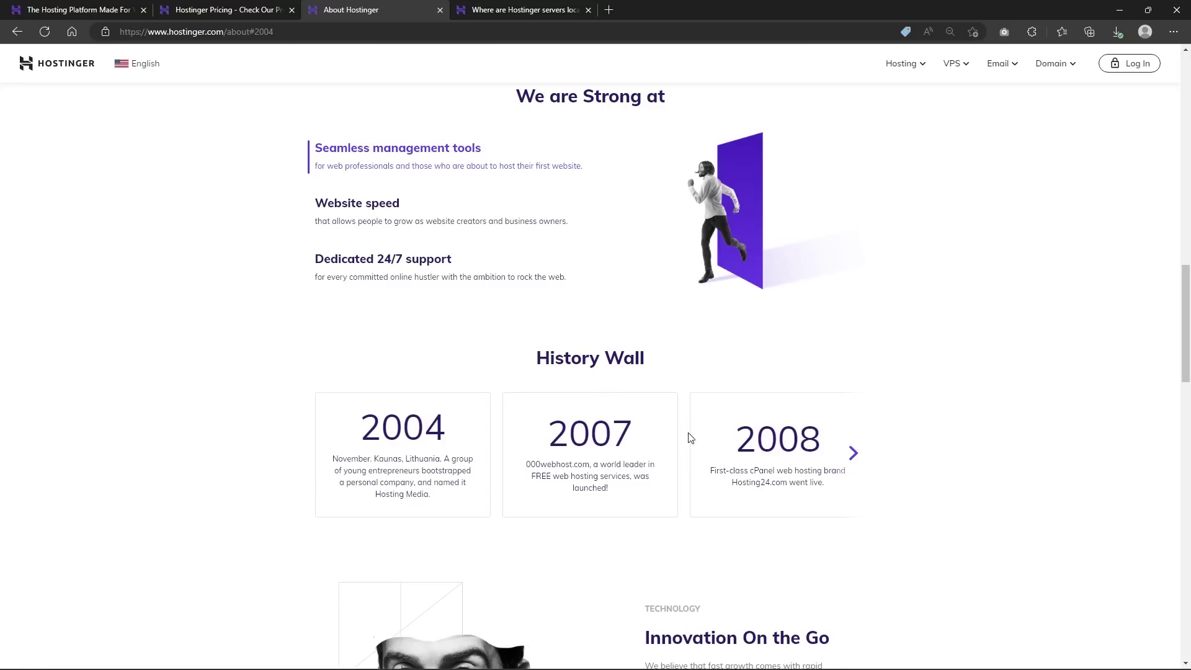
pyautogui.click(851, 455)
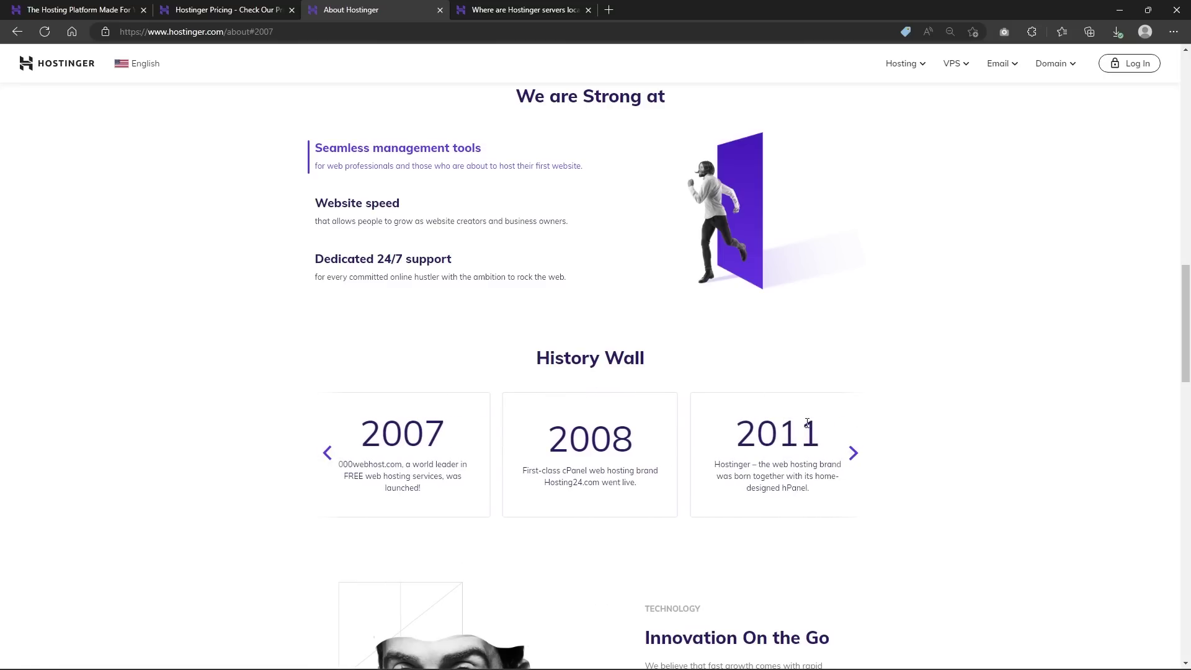
pyautogui.click(51, 9)
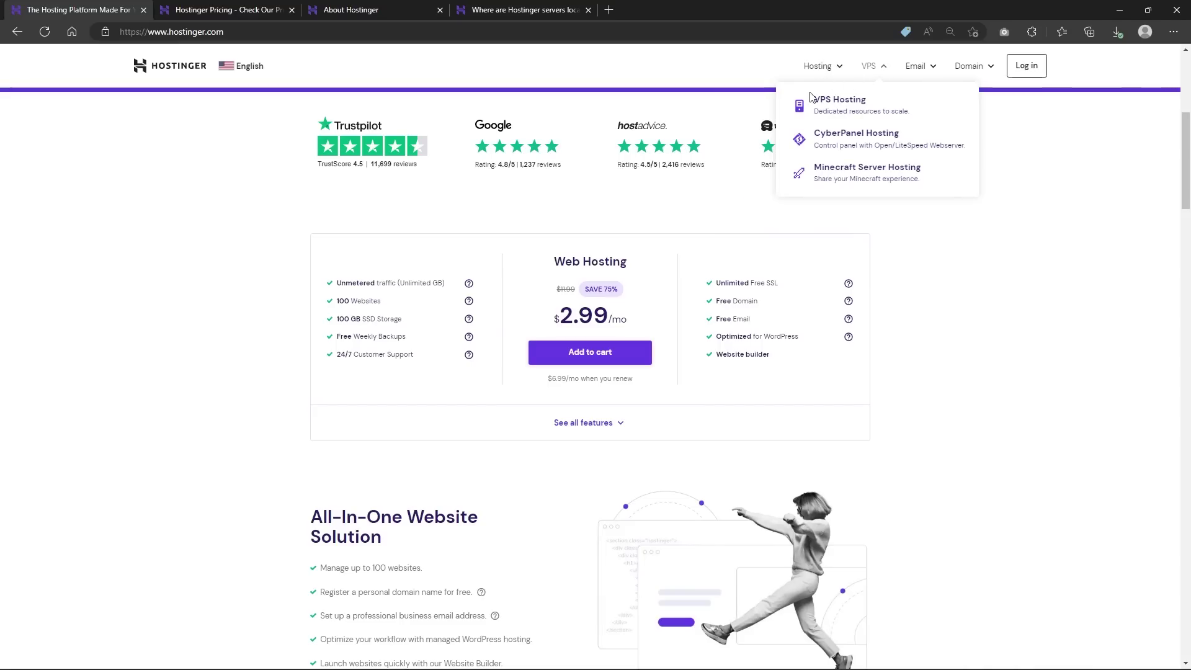
pyautogui.moveTo(822, 66)
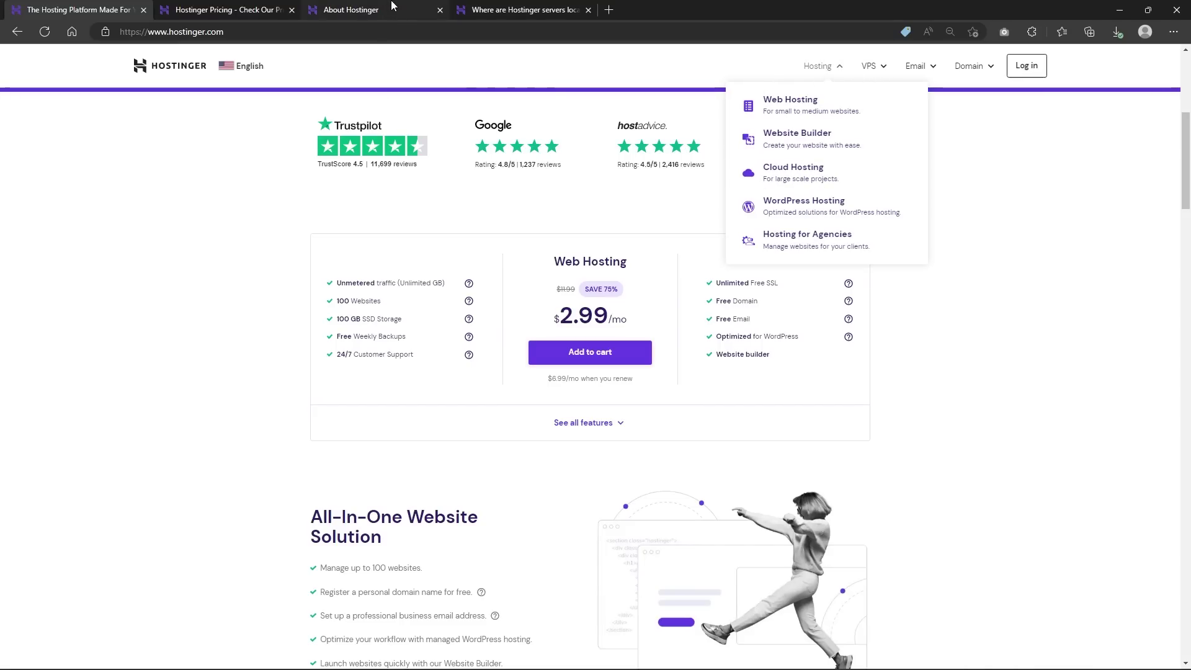
# Glance at the server locations article, then advance the About page history timeline to 2021.
pyautogui.click(492, 12)
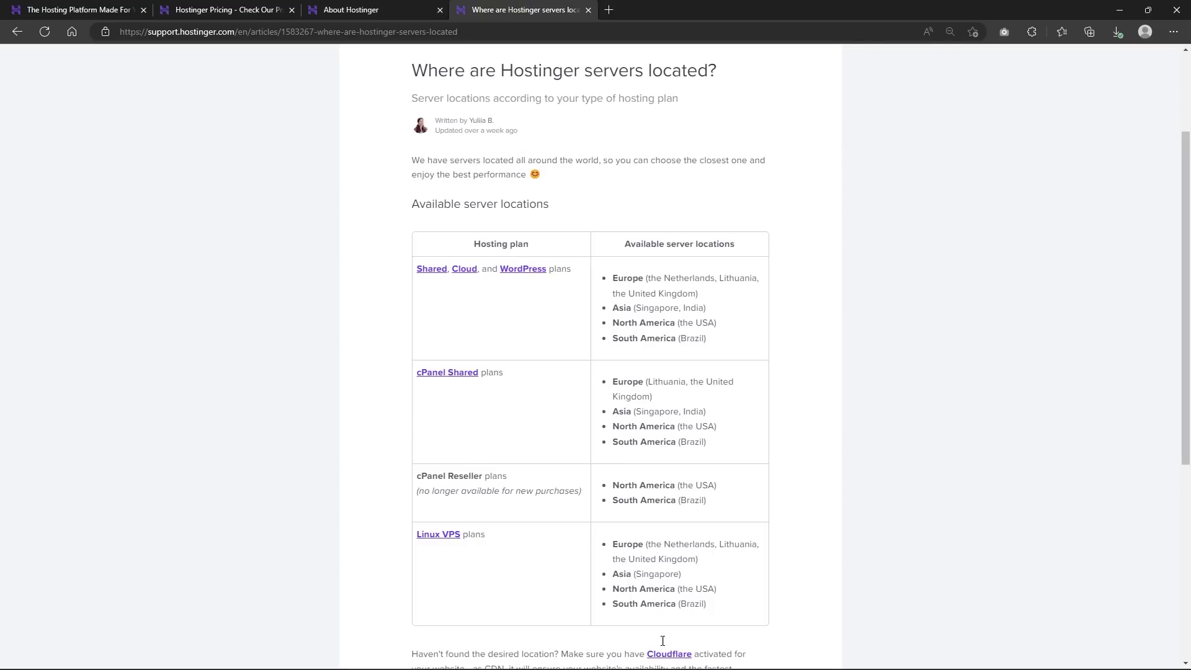
pyautogui.click(328, 9)
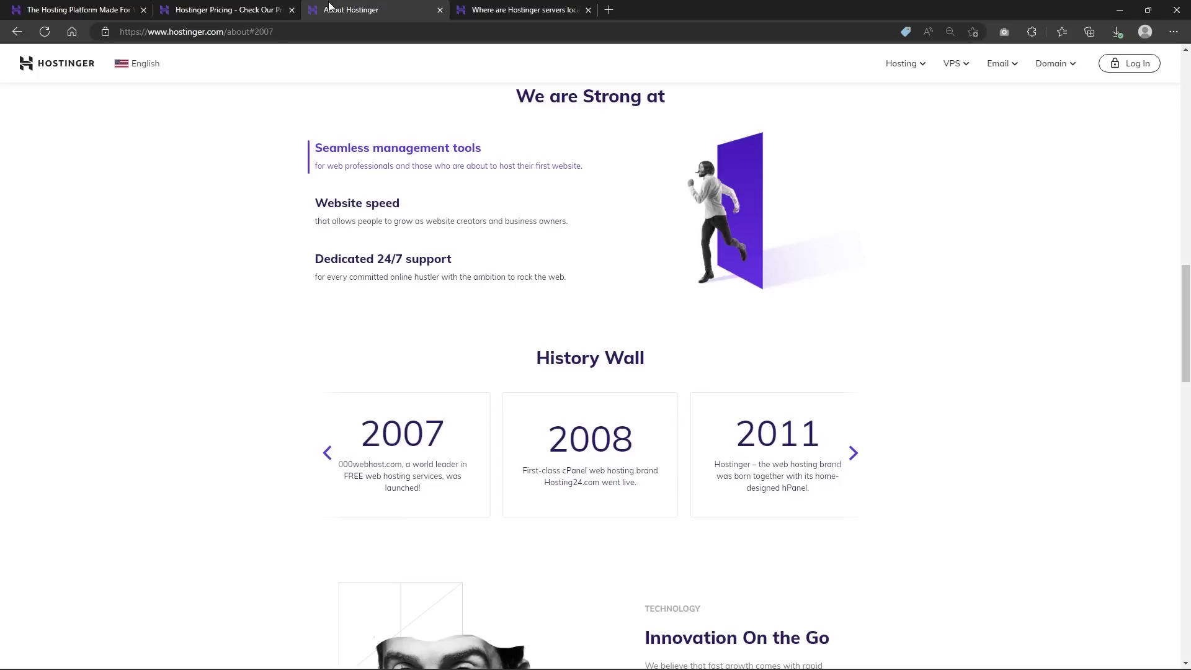
pyautogui.click(853, 456)
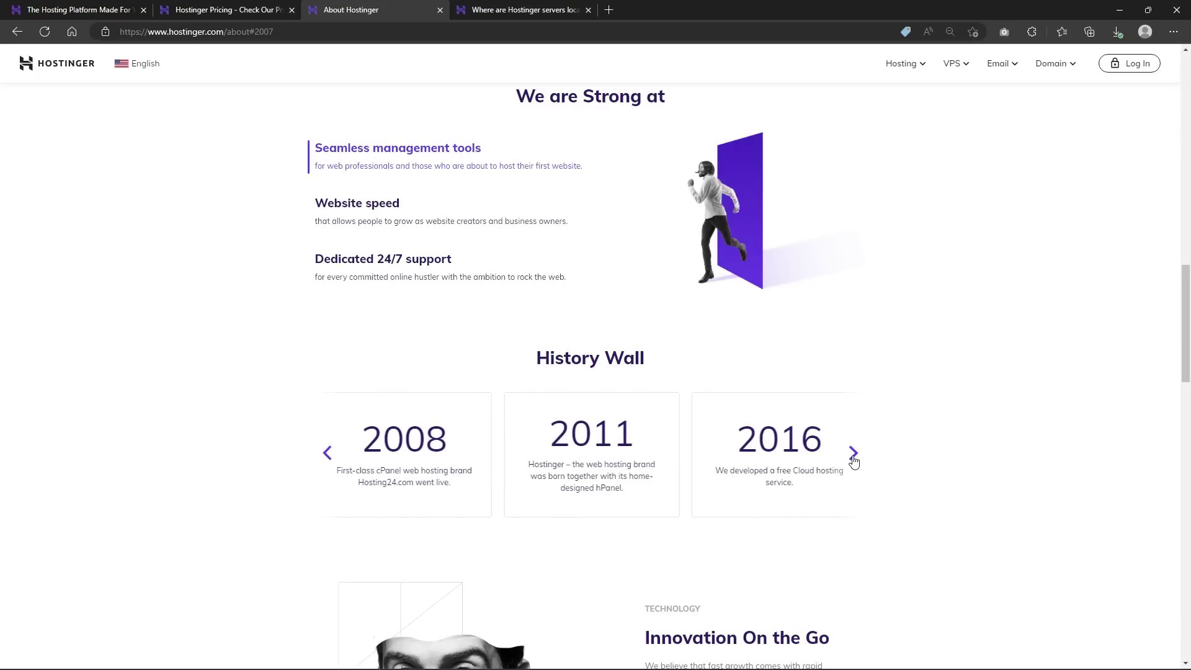
pyautogui.click(853, 456)
pyautogui.click(853, 456)
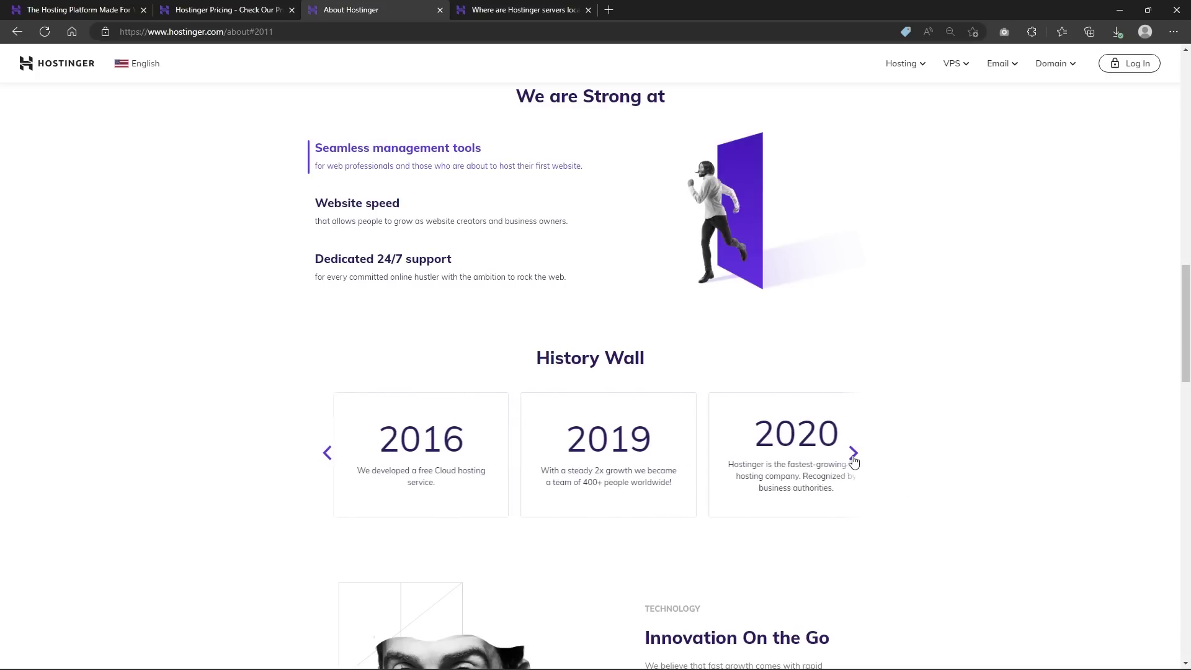
pyautogui.click(854, 456)
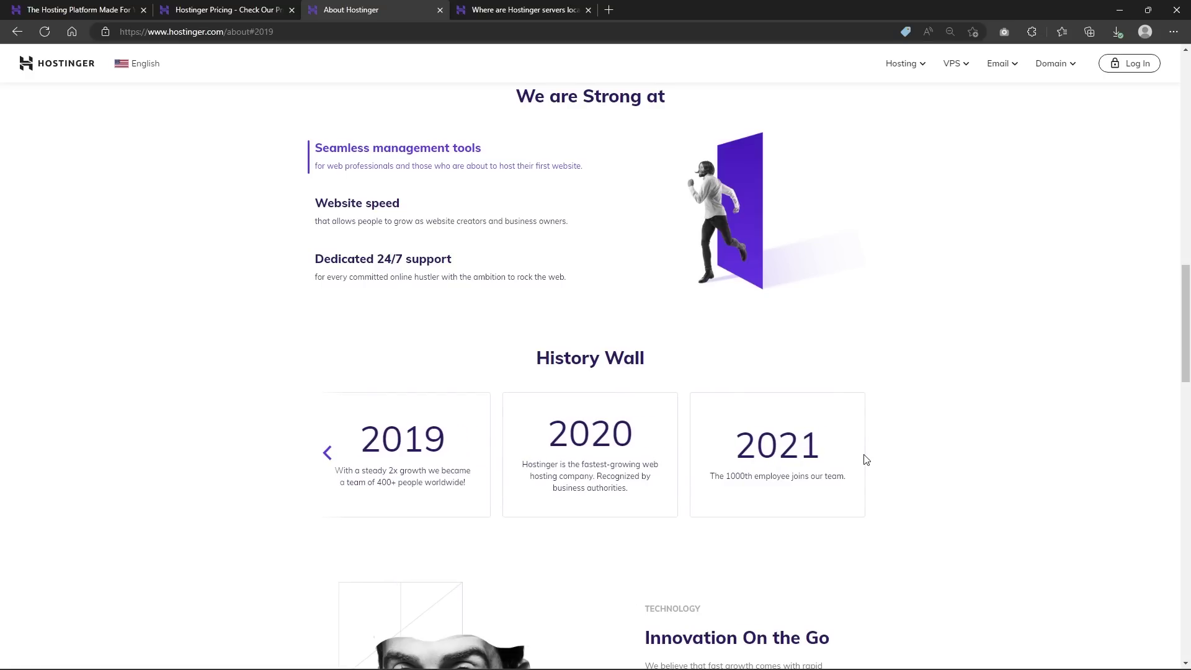
pyautogui.scroll(-5, 673, 386)
pyautogui.scroll(-10, 502, 480)
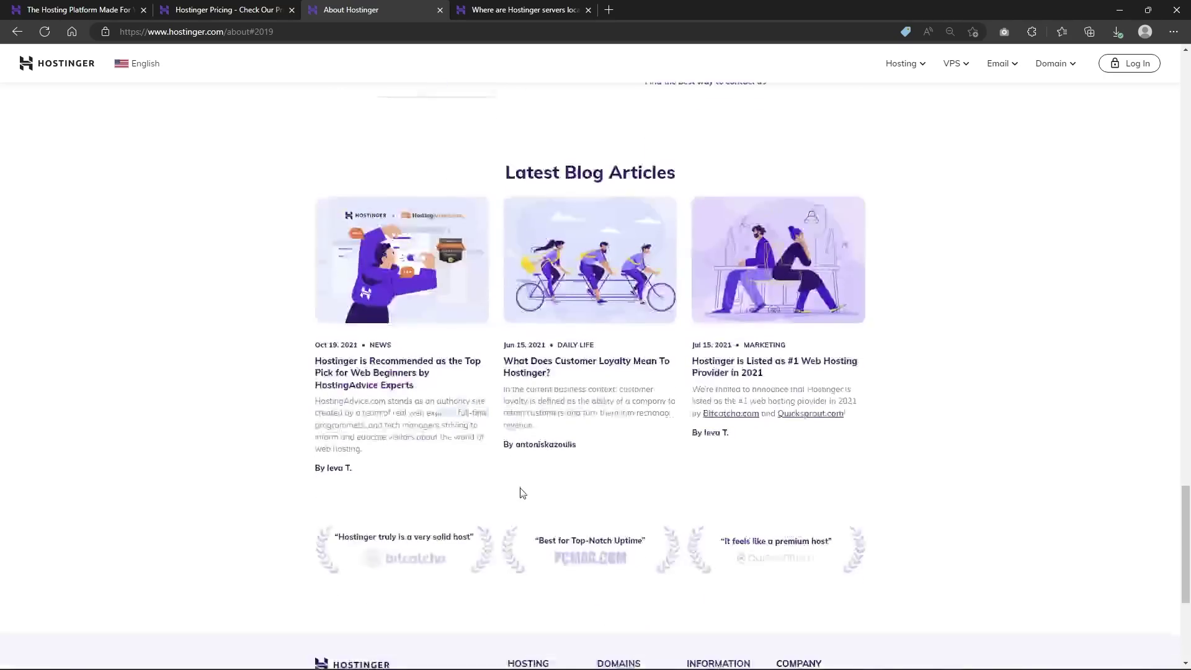
pyautogui.scroll(-3, 519, 491)
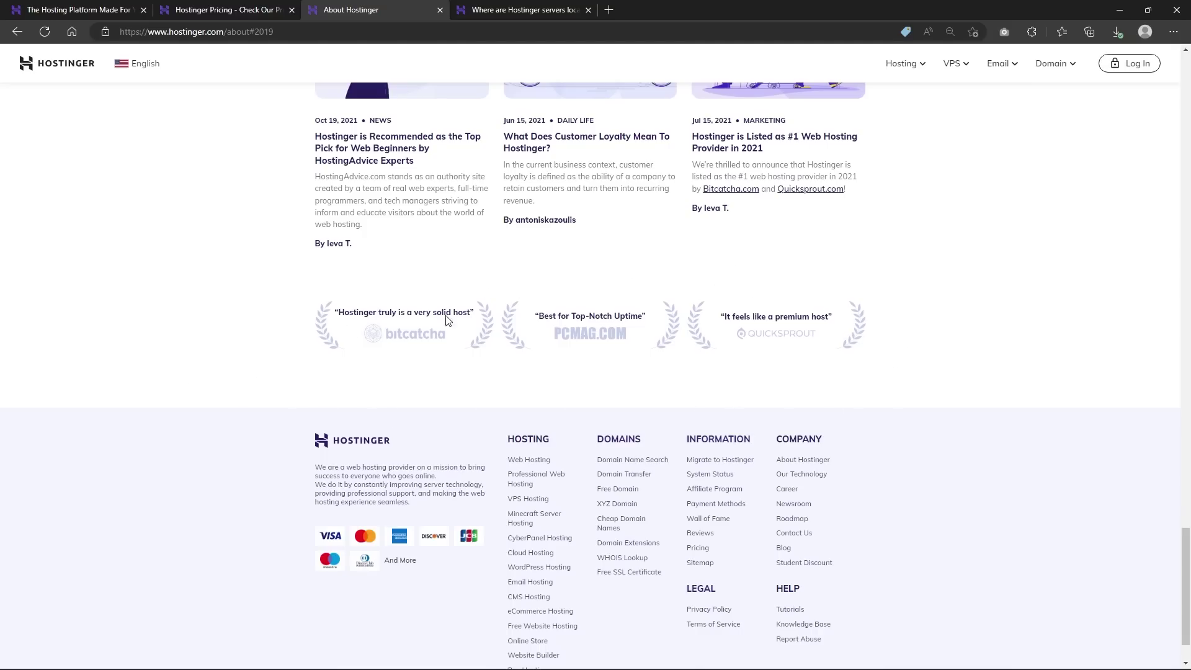
# Return to the homepage tab to view Trustpilot reviews and Featured Client Stories.
pyautogui.click(89, 9)
pyautogui.scroll(-5, 419, 452)
pyautogui.scroll(-5, 498, 467)
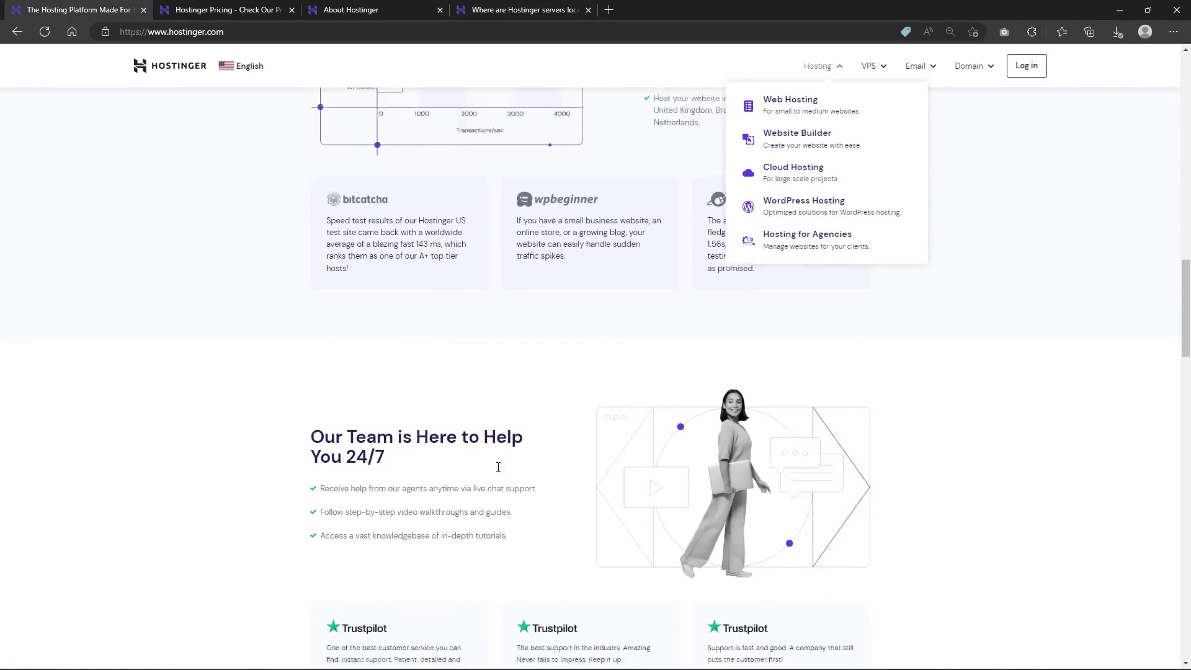
pyautogui.scroll(-4, 499, 467)
pyautogui.scroll(4, 498, 468)
pyautogui.scroll(-4, 499, 473)
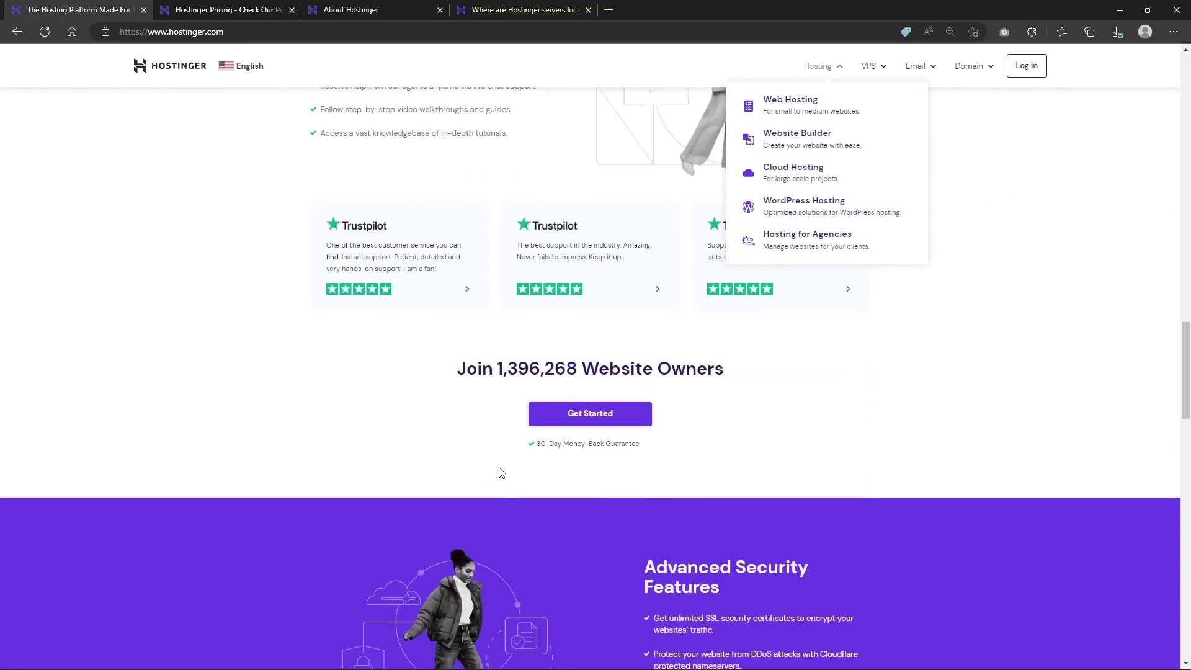
pyautogui.scroll(-3, 524, 438)
pyautogui.scroll(-4, 524, 437)
pyautogui.scroll(-3, 527, 428)
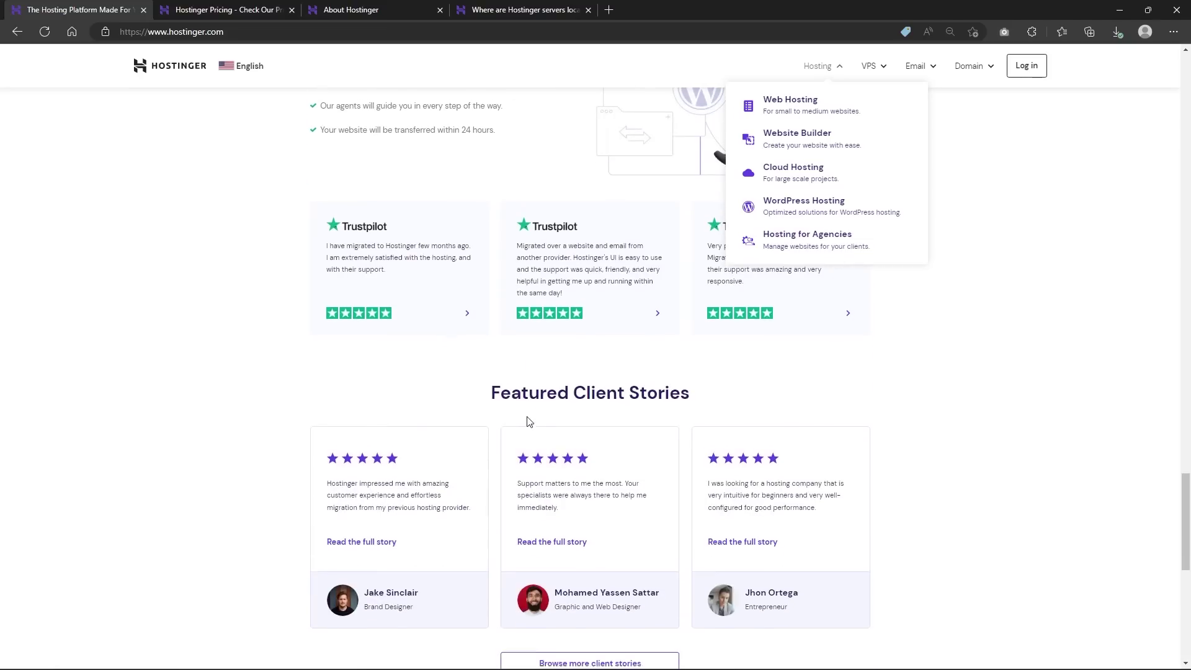
pyautogui.scroll(-1, 532, 412)
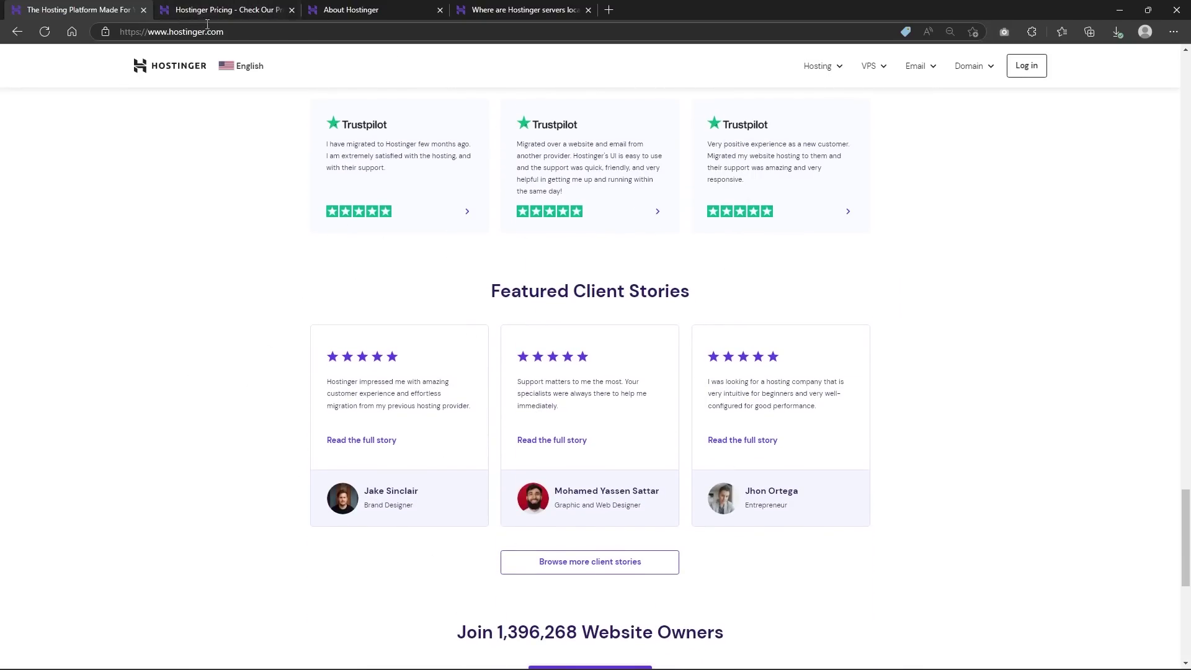
pyautogui.scroll(10, 755, 350)
pyautogui.scroll(5, 755, 351)
pyautogui.scroll(5, 595, 362)
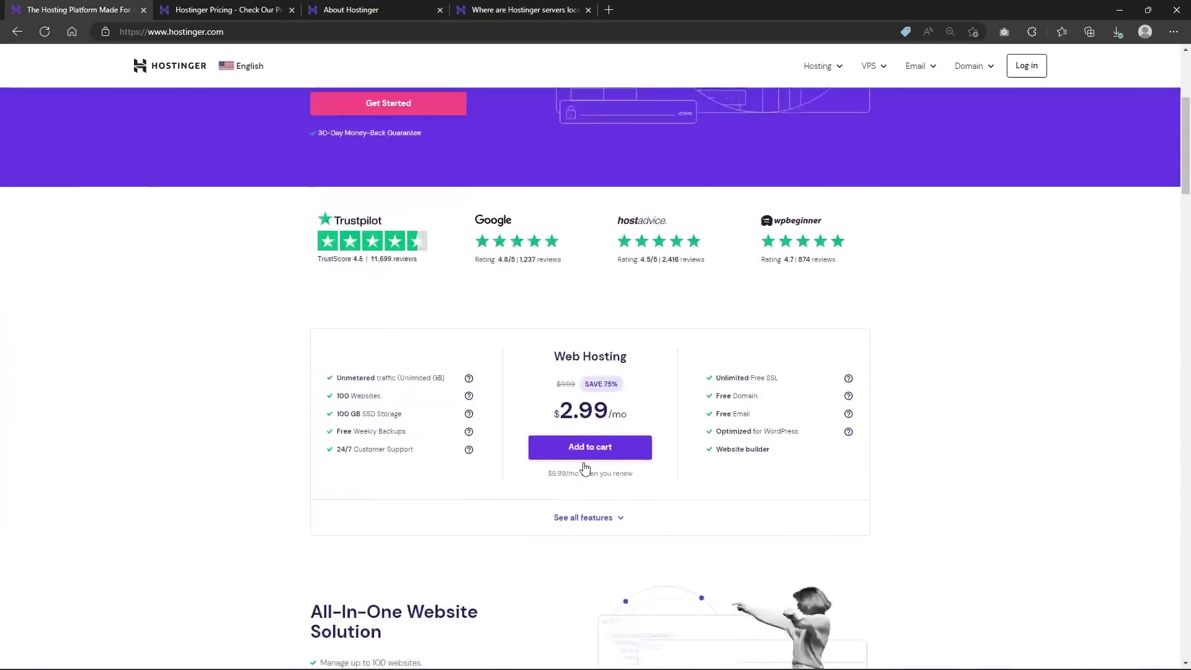
pyautogui.scroll(5, 596, 465)
# Back on the pricing page, view the Cloud and VPS plans, then return to shared Web Hosting.
pyautogui.hotkey('ctrl', 'Tab')
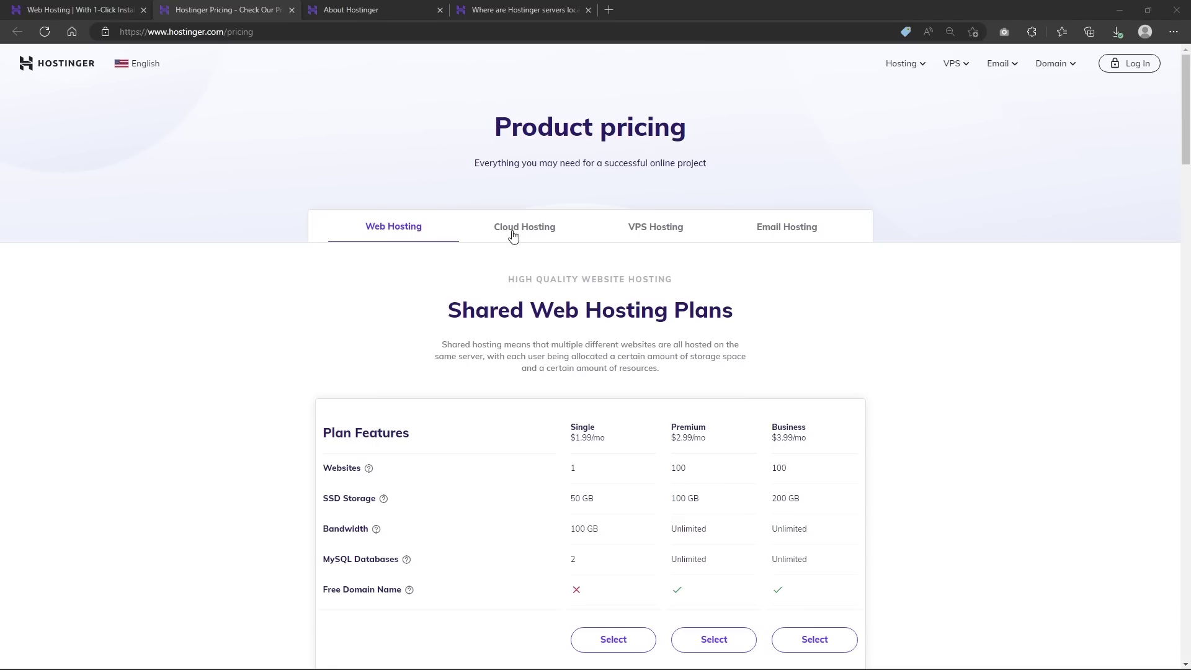
pyautogui.click(513, 233)
pyautogui.click(662, 233)
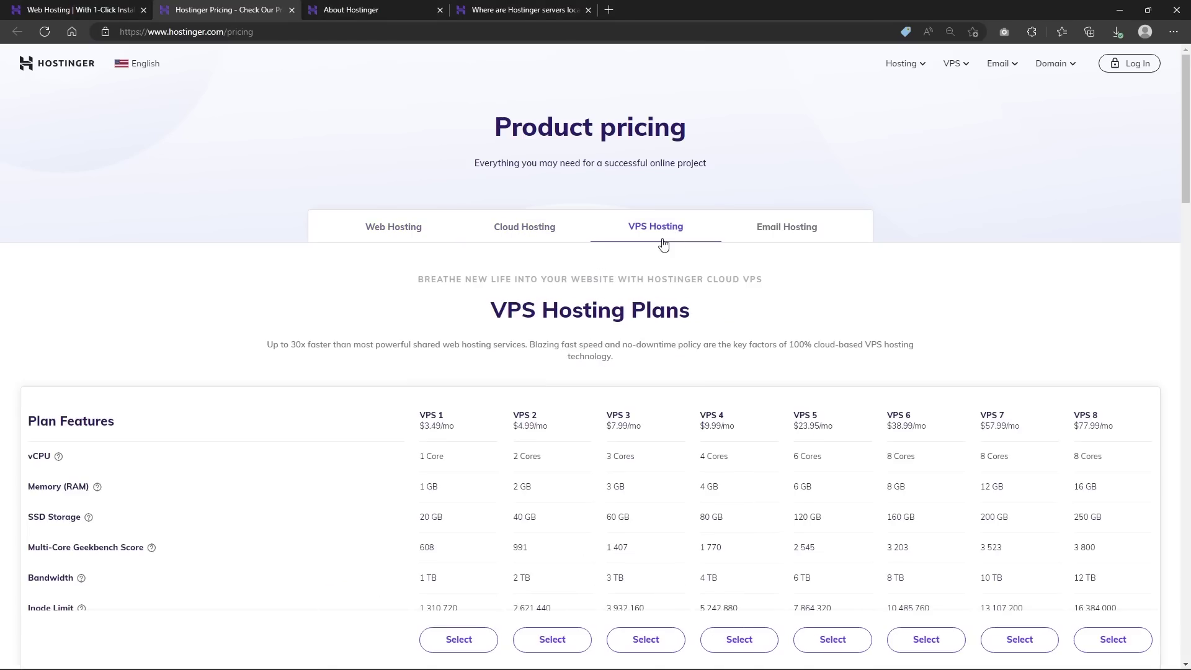
pyautogui.click(385, 233)
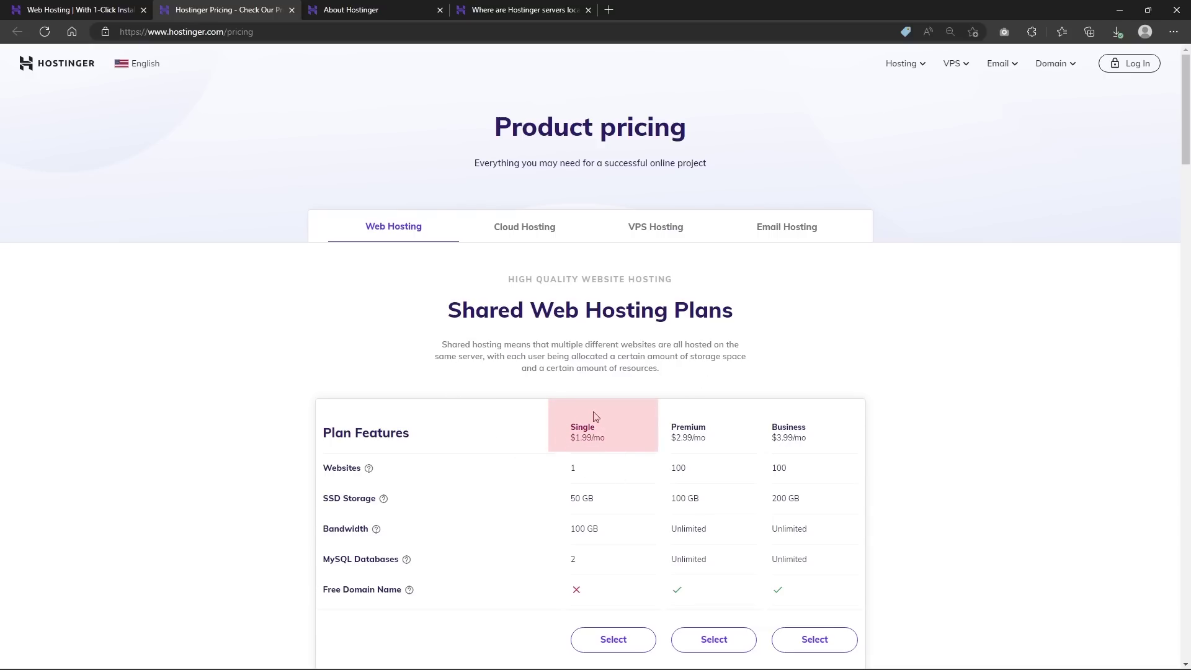
pyautogui.scroll(-1, 587, 447)
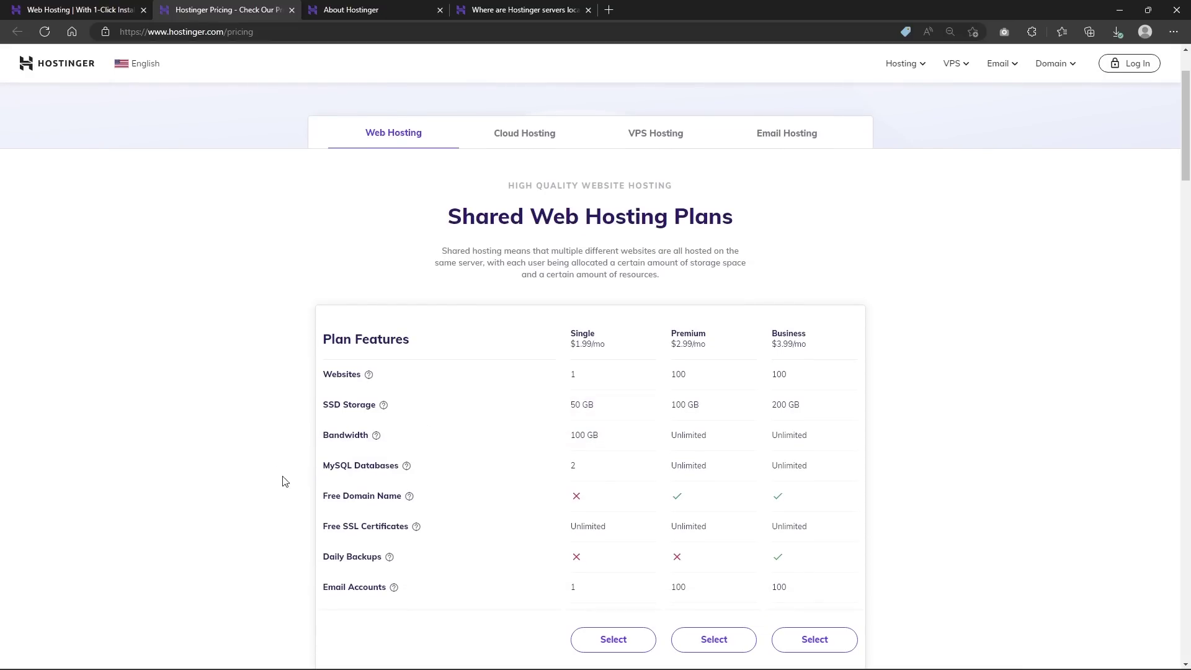
pyautogui.scroll(-2, 479, 498)
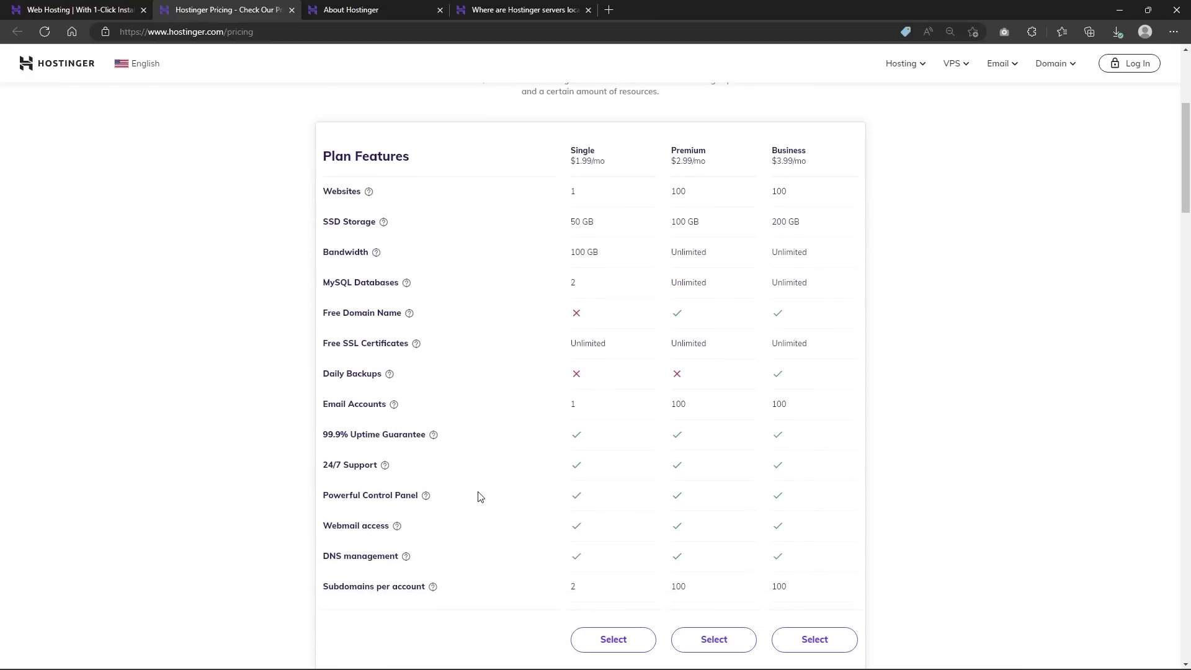
pyautogui.scroll(3, 503, 456)
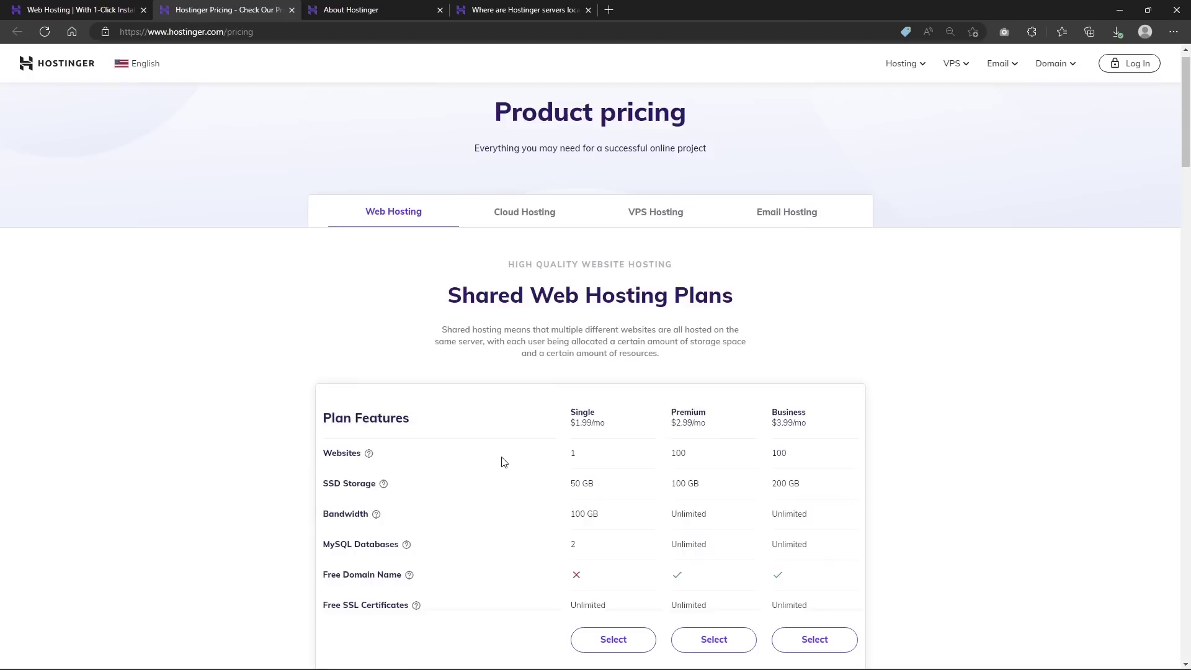
pyautogui.scroll(-1, 552, 351)
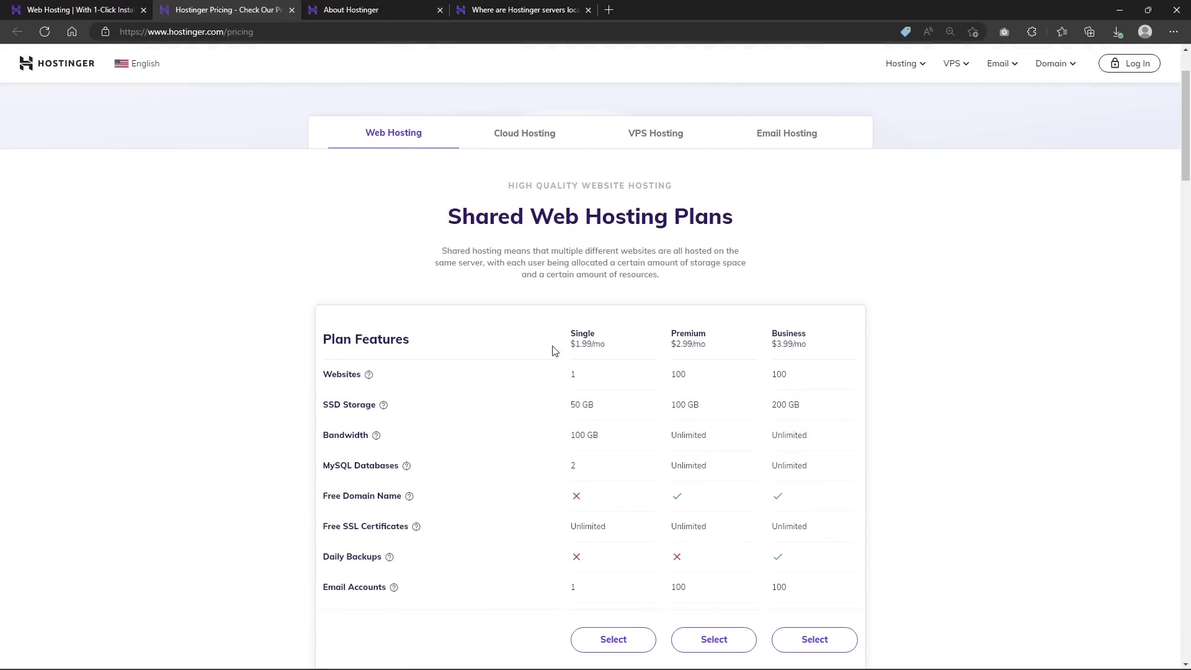
pyautogui.click(576, 137)
pyautogui.click(672, 135)
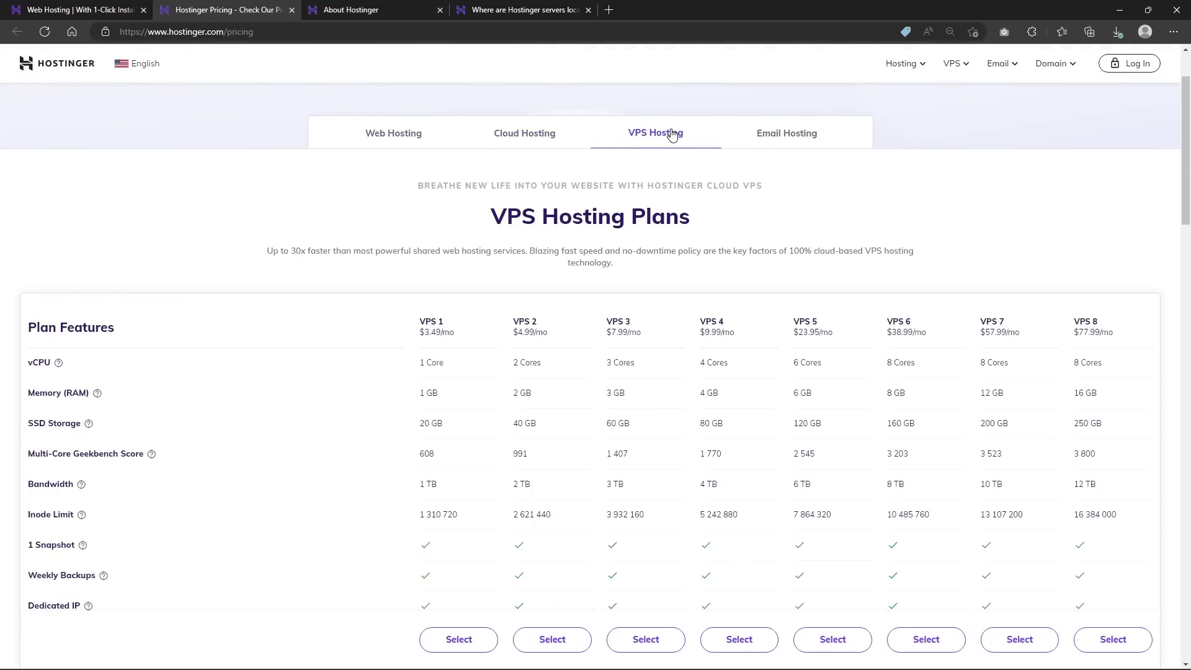
pyautogui.click(551, 139)
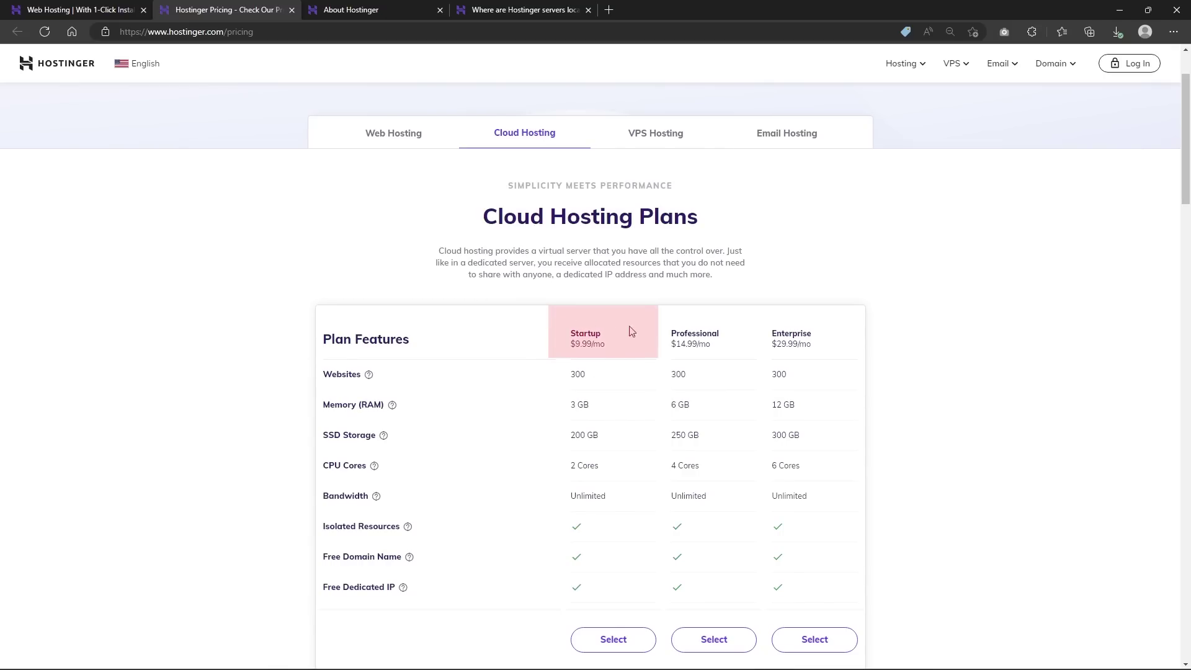
pyautogui.click(622, 131)
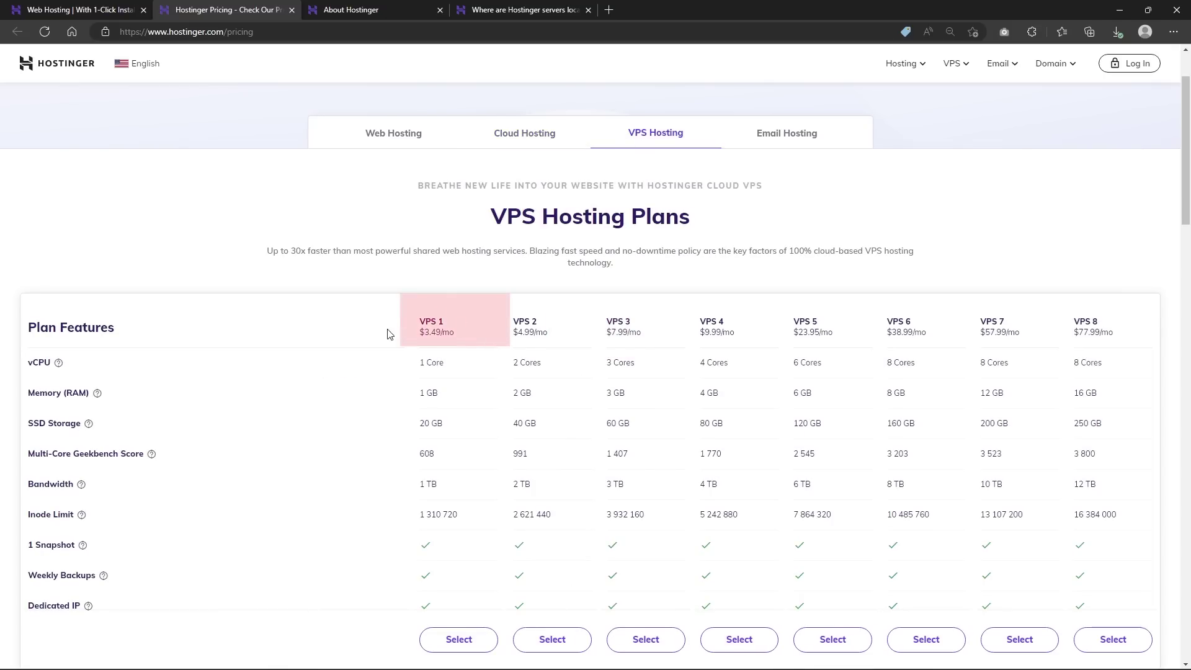
pyautogui.click(551, 143)
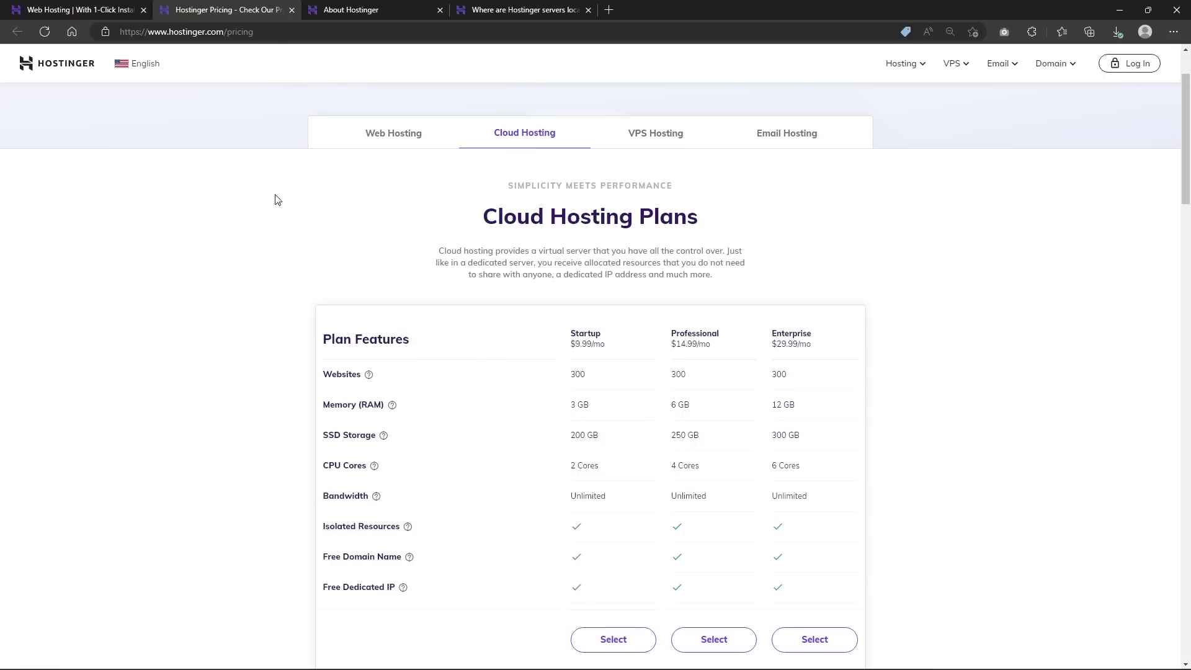
pyautogui.scroll(-1, 537, 395)
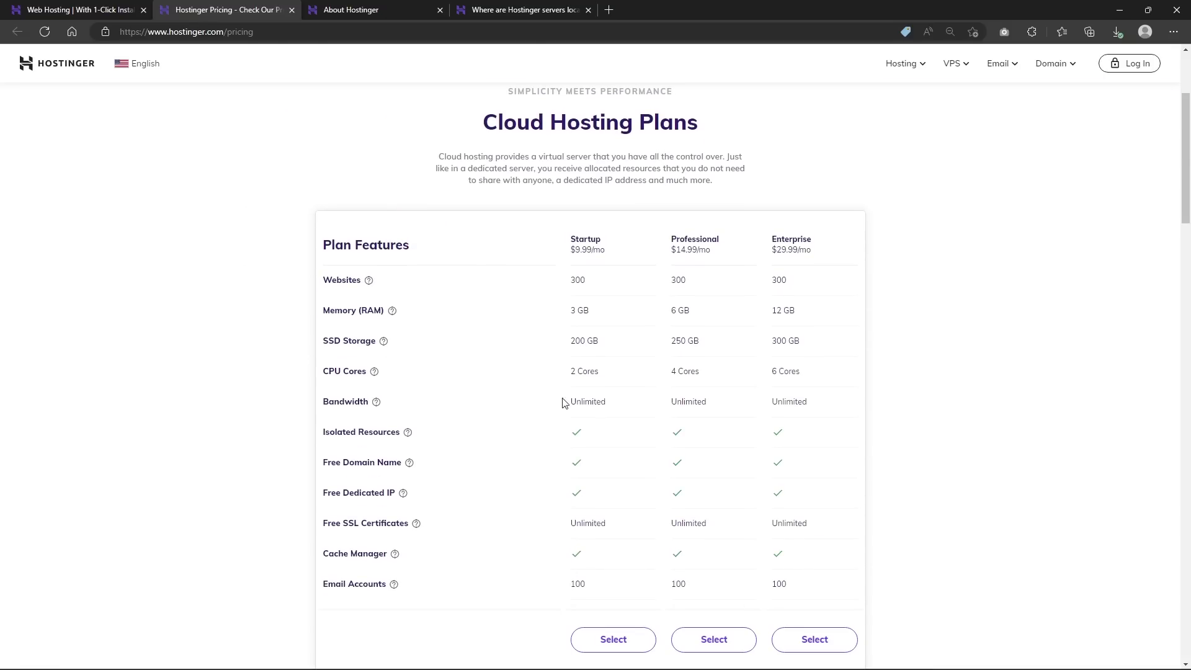
pyautogui.scroll(-2, 598, 375)
pyautogui.scroll(-1, 643, 354)
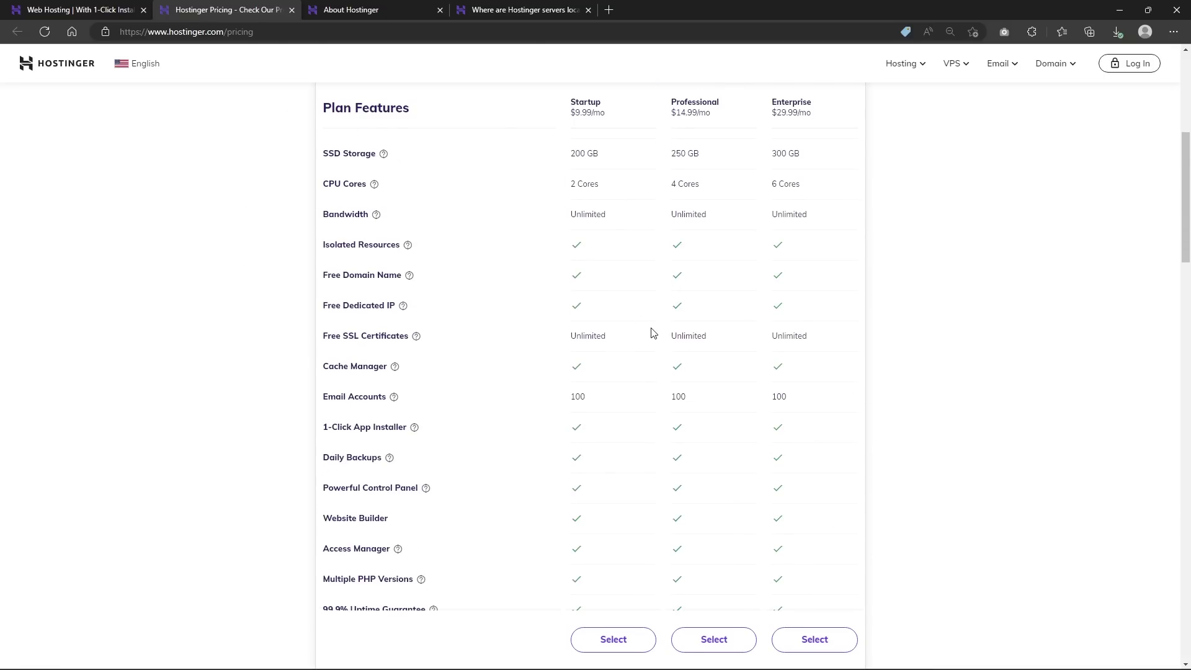
pyautogui.scroll(-1, 313, 230)
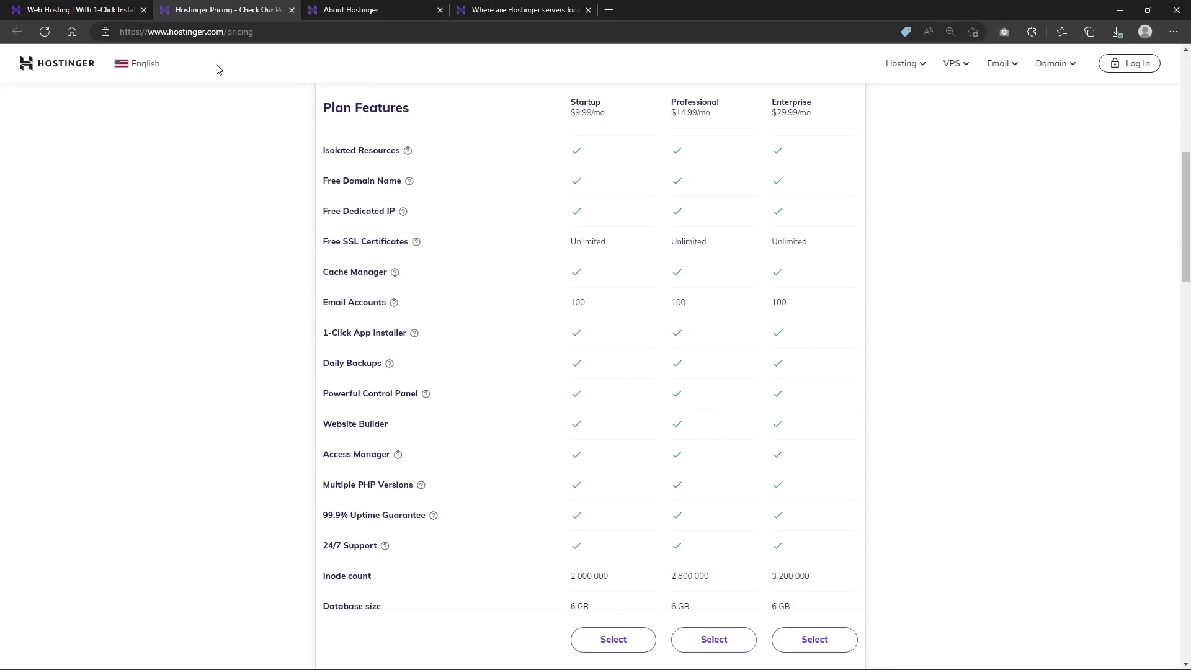
pyautogui.scroll(3, 401, 264)
pyautogui.scroll(2, 372, 226)
pyautogui.click(382, 232)
pyautogui.scroll(-3, 323, 457)
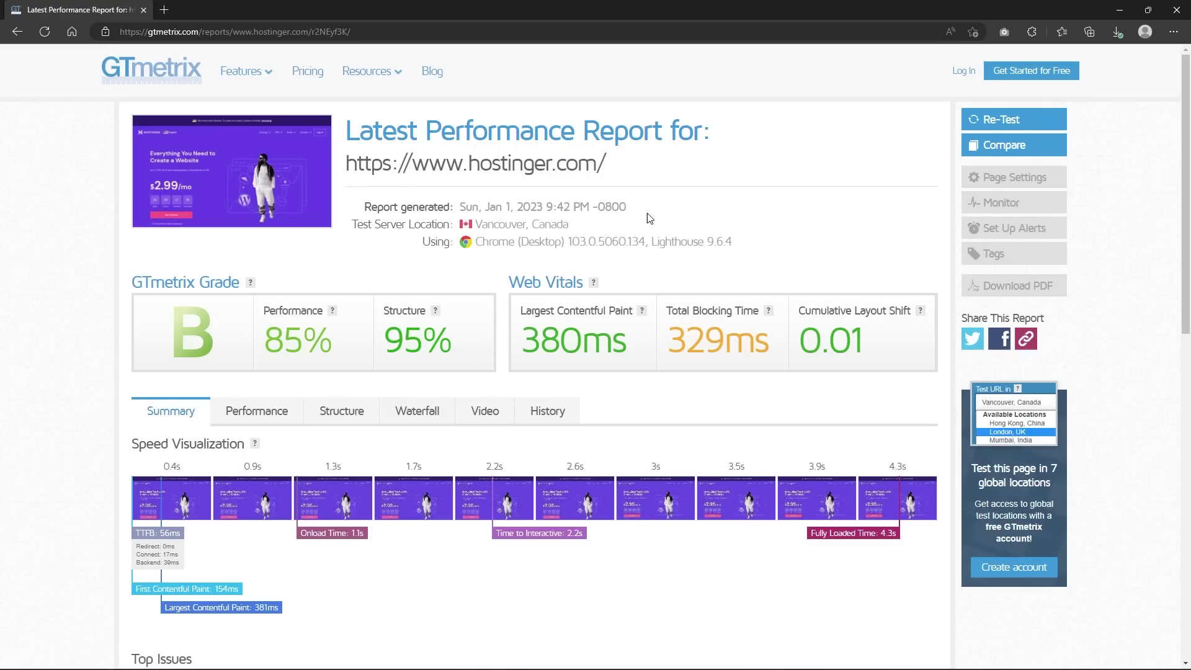
# Open the Performance tab of the hostinger.com GTmetrix report.
pyautogui.click(268, 414)
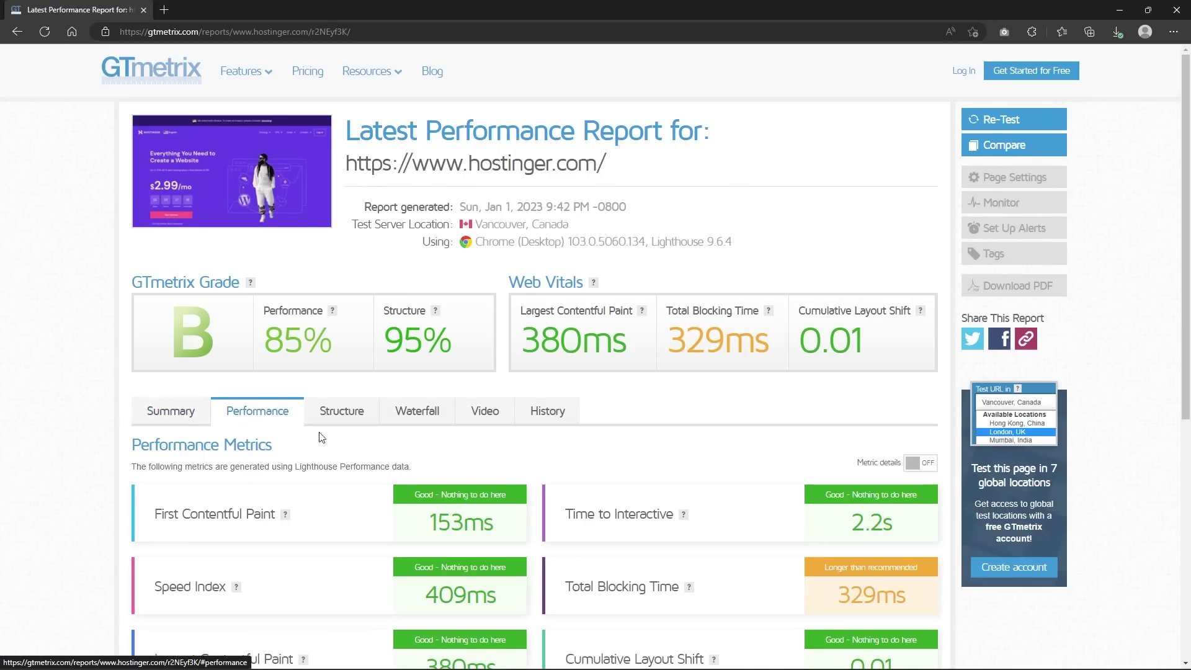
pyautogui.scroll(-1, 654, 387)
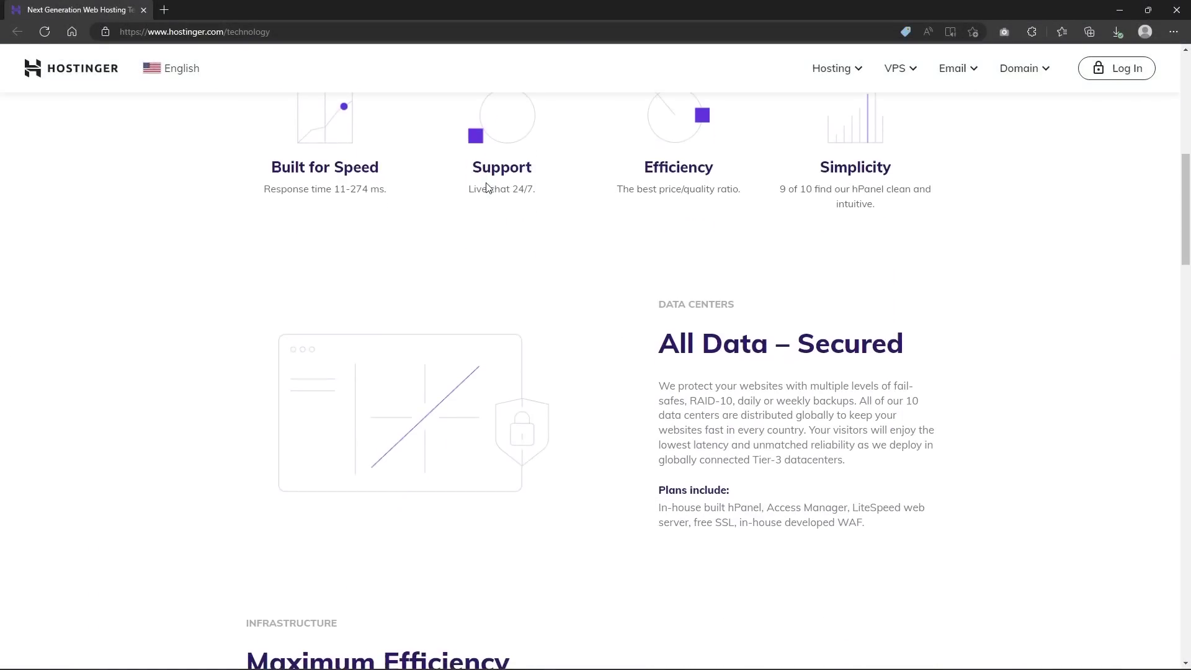
pyautogui.scroll(-2, 486, 186)
pyautogui.scroll(-2, 486, 186)
pyautogui.scroll(-3, 486, 187)
pyautogui.scroll(-2, 486, 188)
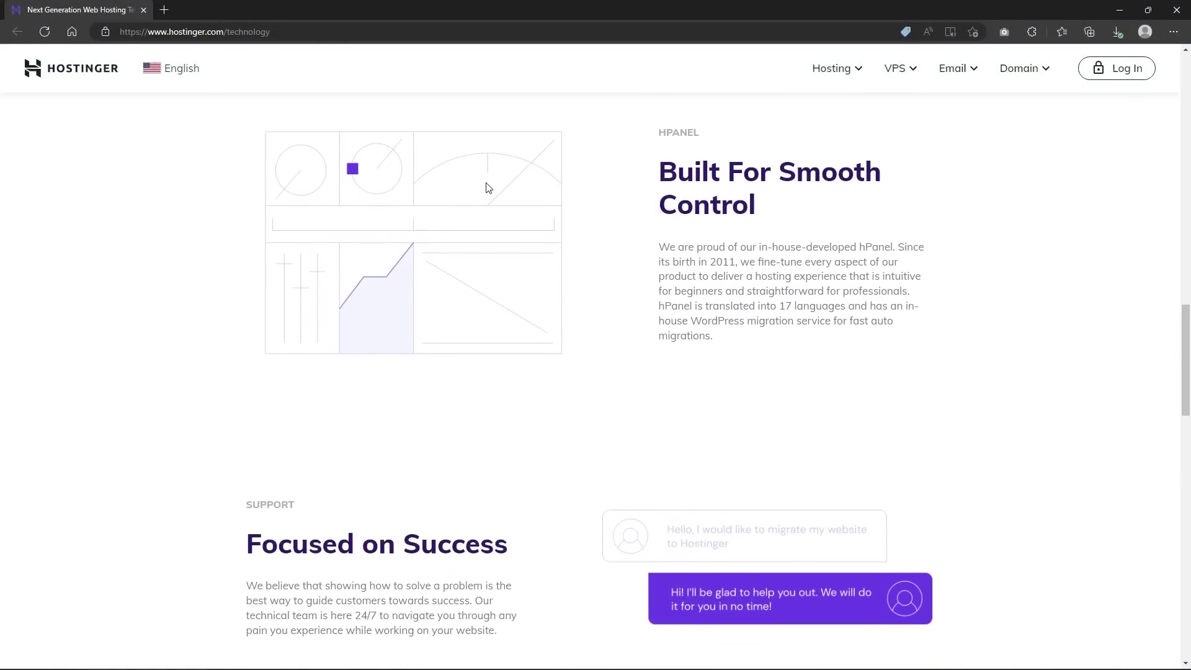
pyautogui.scroll(-3, 486, 188)
pyautogui.scroll(2, 487, 187)
pyautogui.scroll(4, 486, 187)
pyautogui.scroll(5, 508, 228)
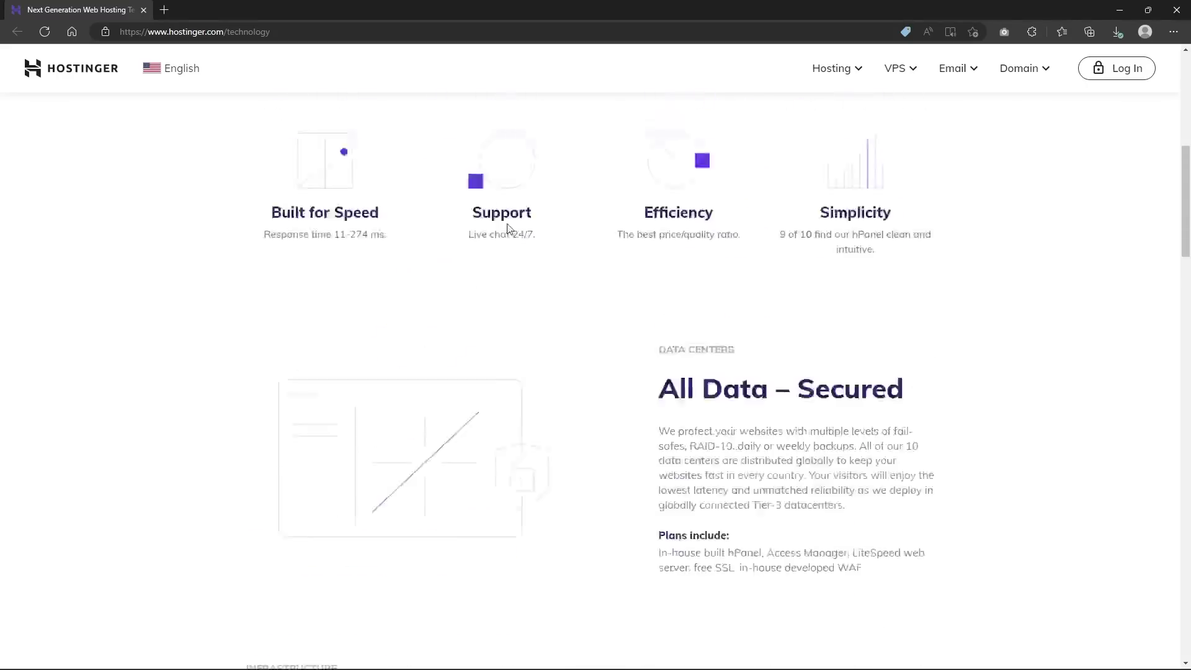
pyautogui.scroll(3, 508, 228)
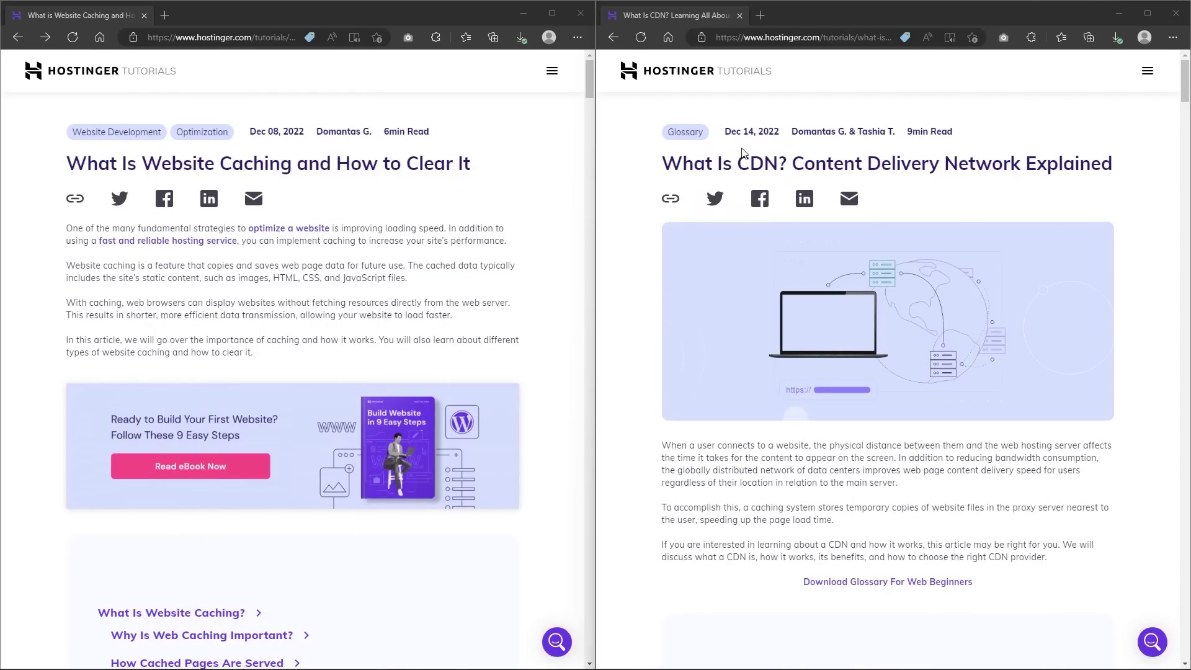
pyautogui.scroll(-2, 334, 343)
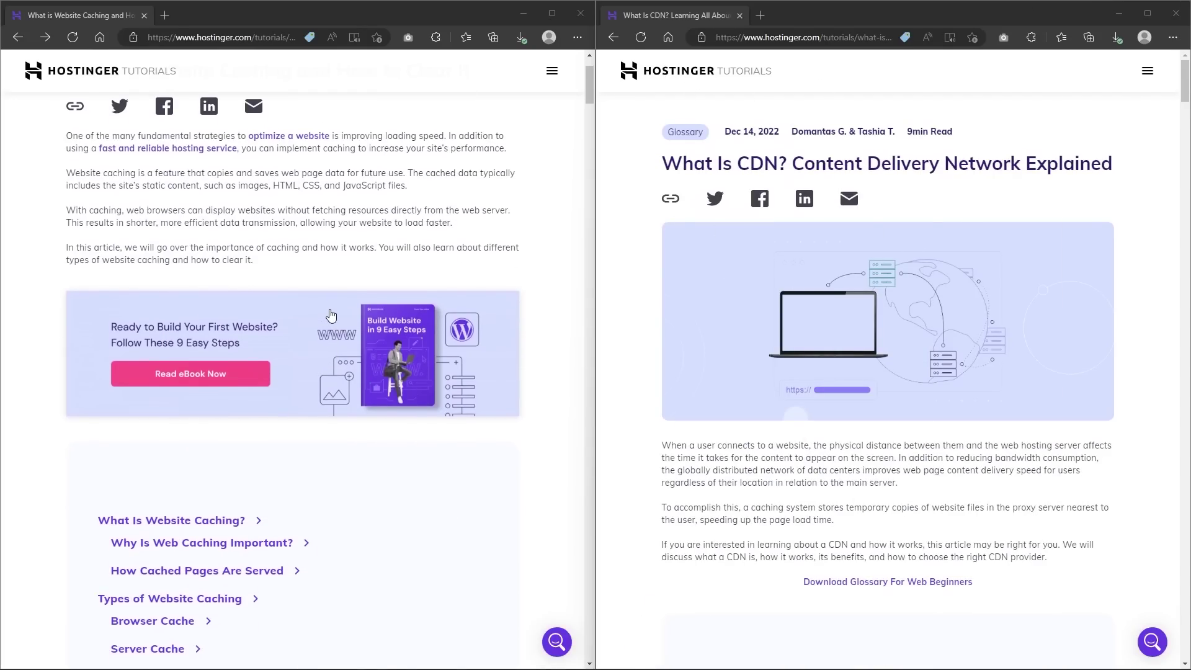
pyautogui.scroll(2, 252, 266)
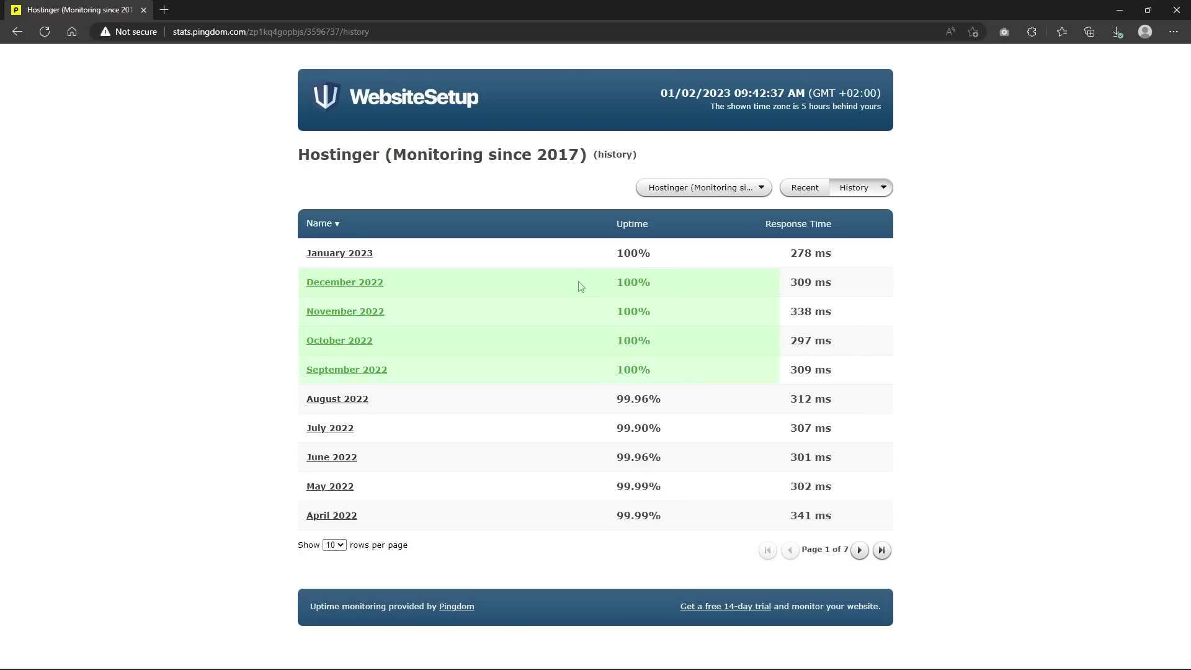
# Switch Pingdom to the Recent view showing 100% uptime over the last seven days.
pyautogui.click(810, 189)
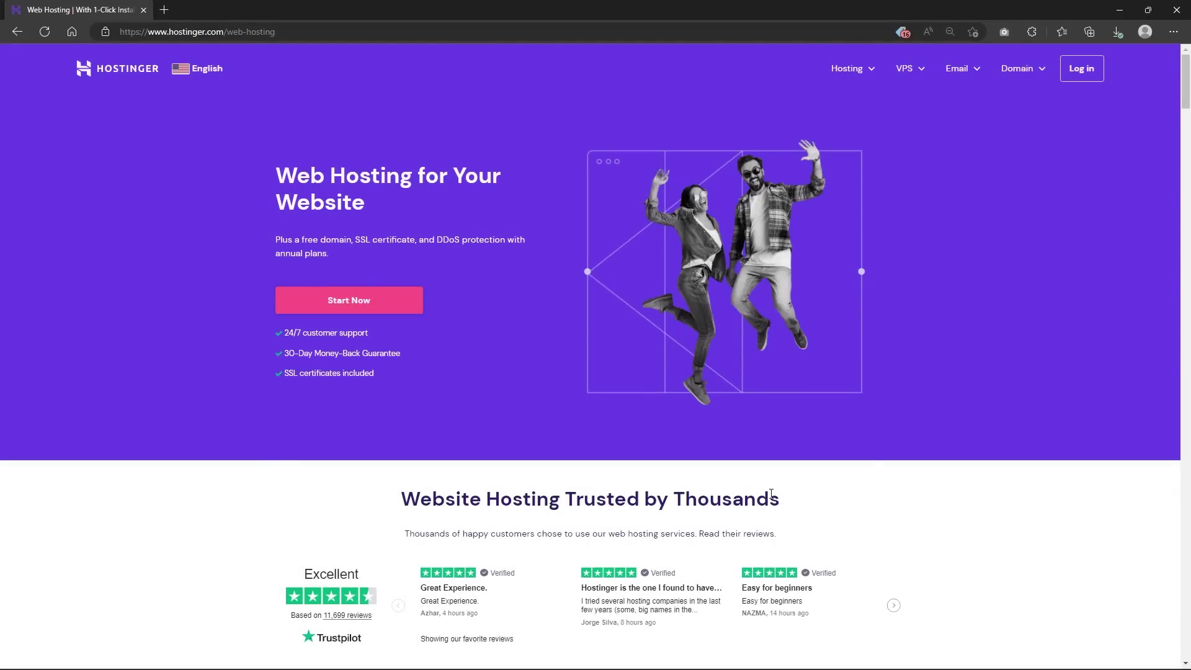
pyautogui.scroll(-3, 904, 445)
pyautogui.scroll(-2, 904, 446)
pyautogui.scroll(-2, 904, 446)
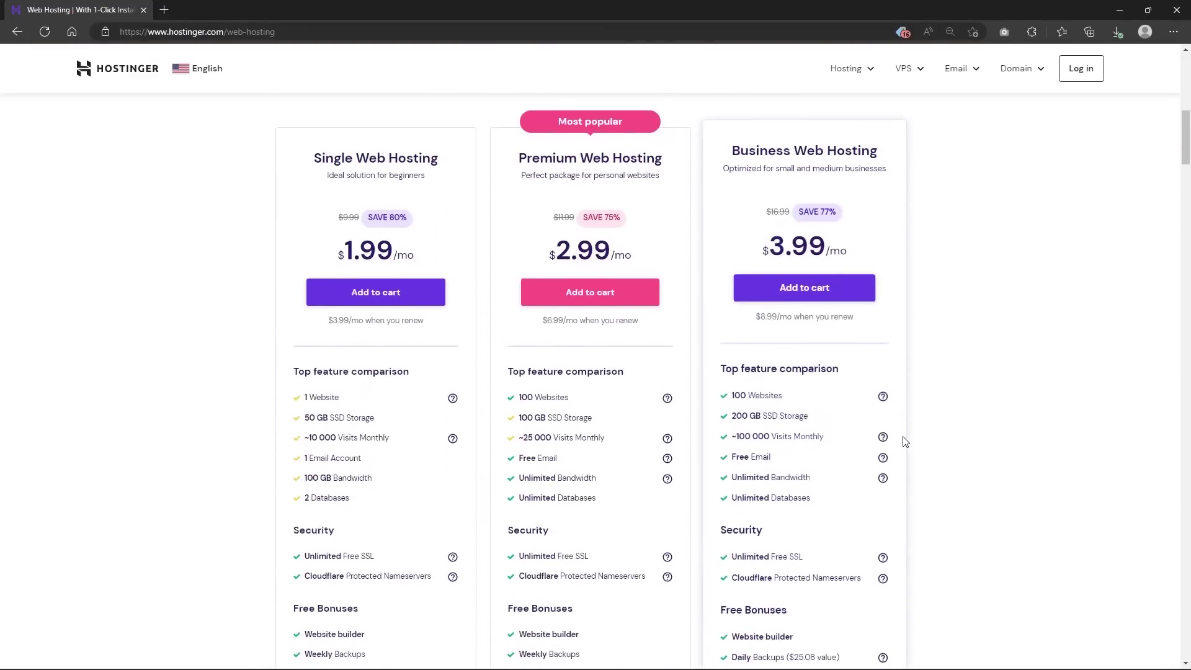
pyautogui.scroll(-3, 904, 439)
pyautogui.scroll(-2, 904, 439)
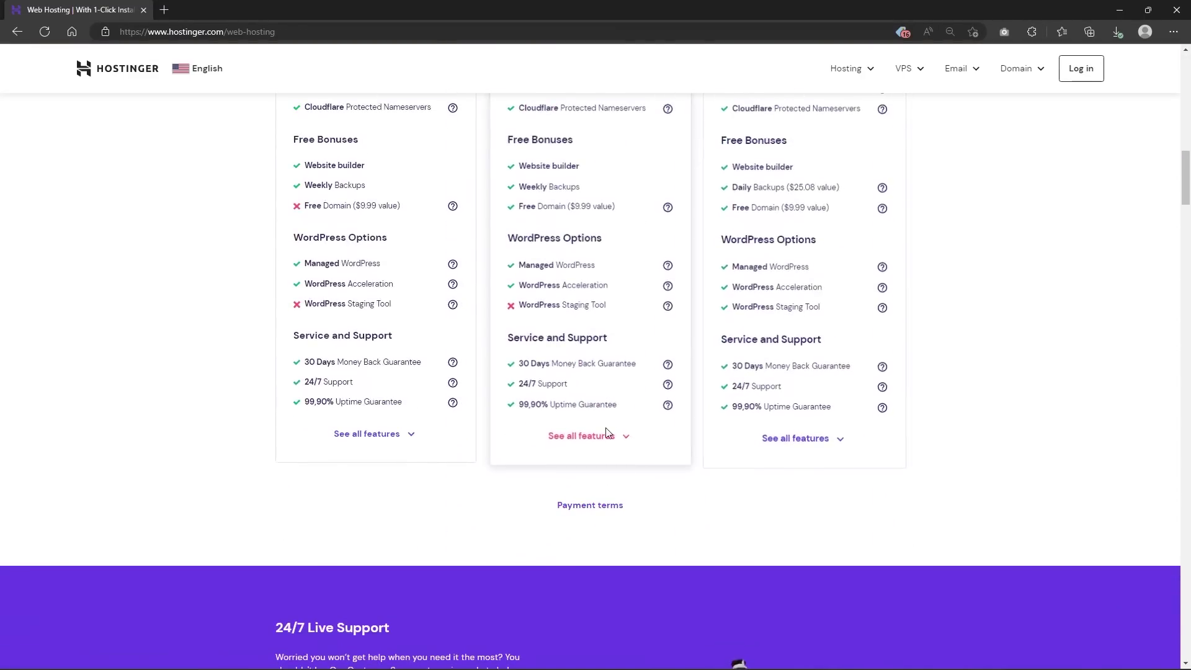
# Expand 'See all features' on the three web hosting plan cards.
pyautogui.click(591, 445)
pyautogui.scroll(-2, 643, 439)
pyautogui.scroll(2, 655, 434)
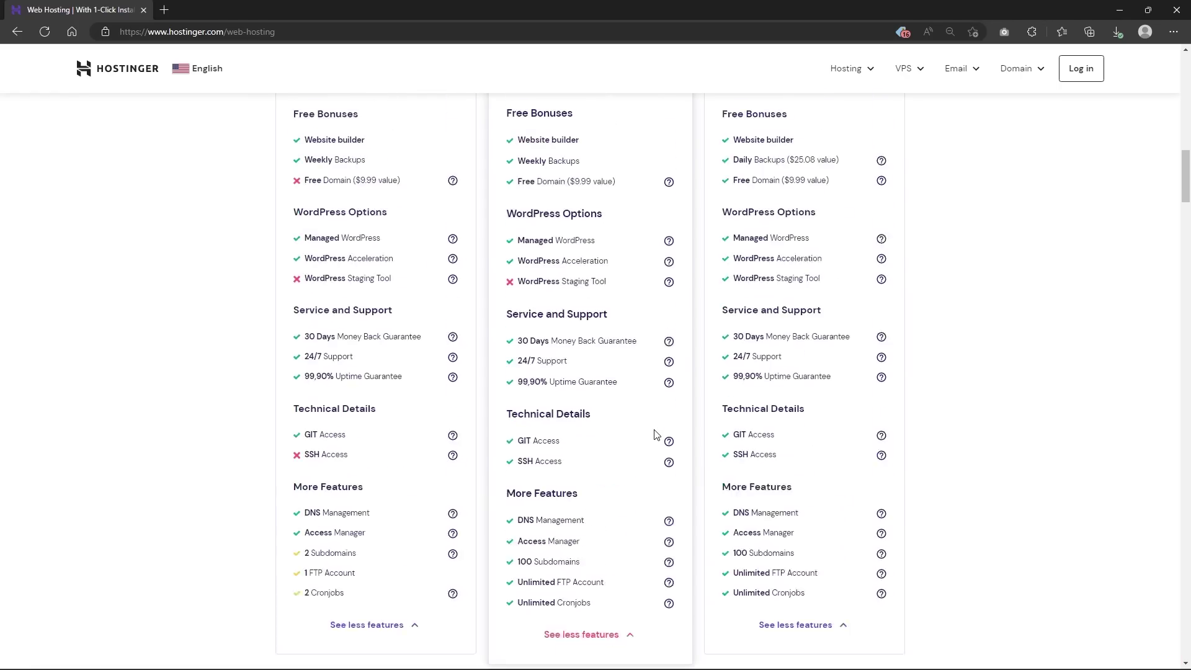
pyautogui.scroll(1, 655, 434)
pyautogui.scroll(1, 654, 433)
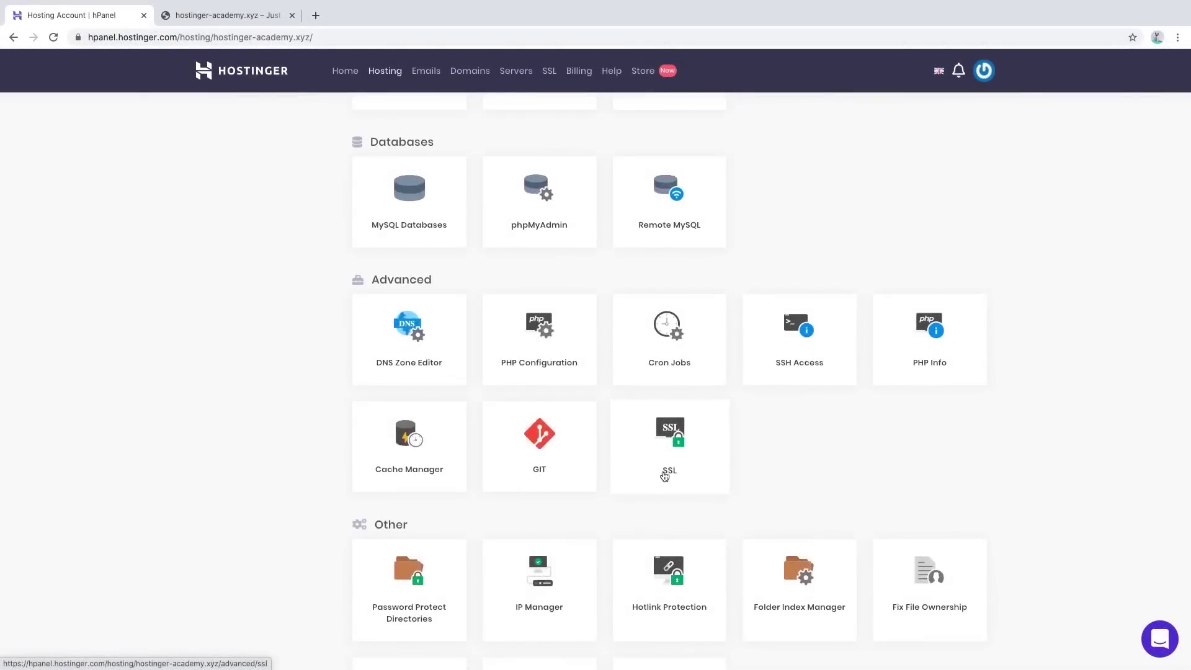
# Open the SSL and Backups pages, then search for and open the Malware Scanner.
pyautogui.click(660, 442)
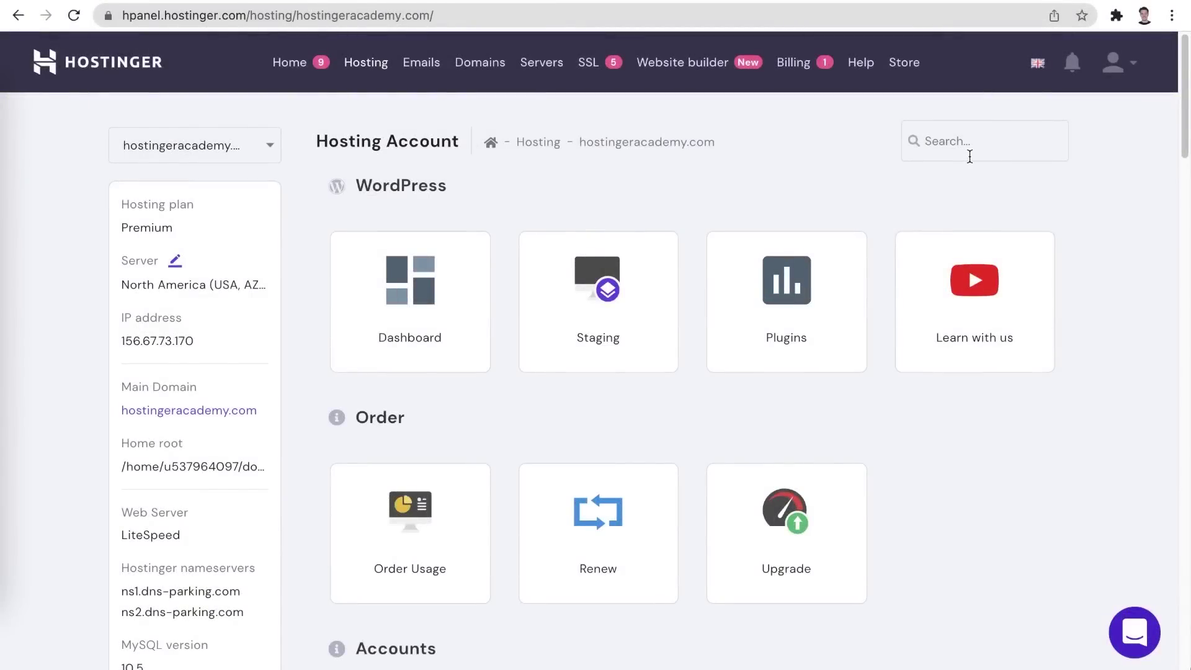
pyautogui.write('backup')
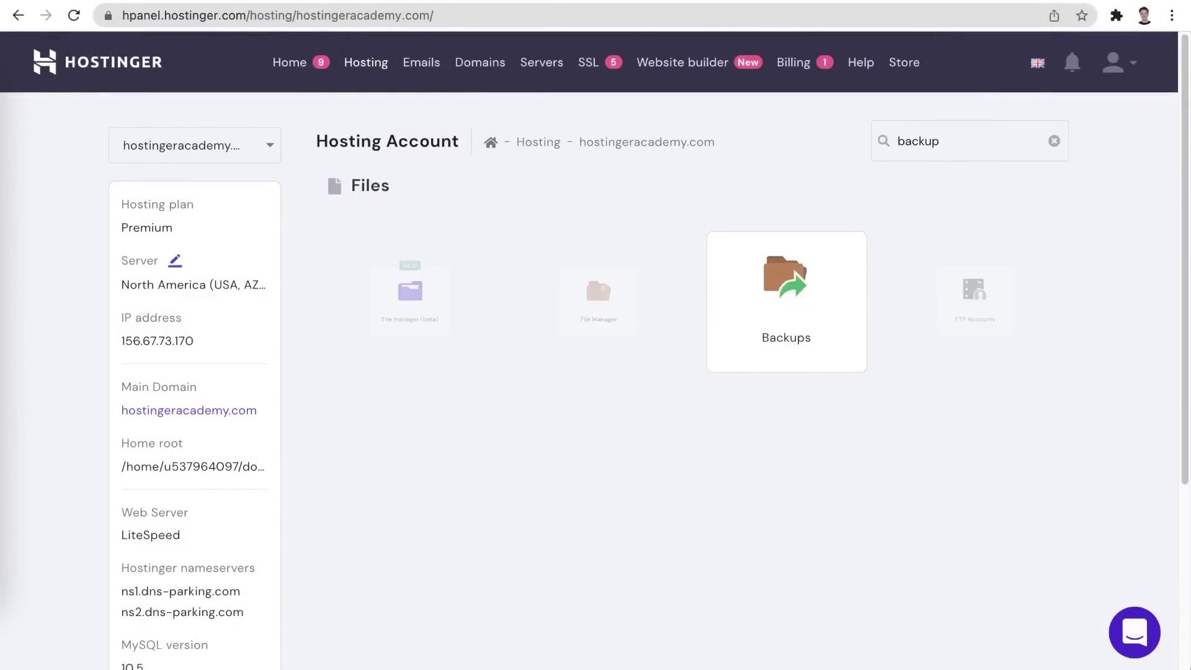
pyautogui.click(792, 322)
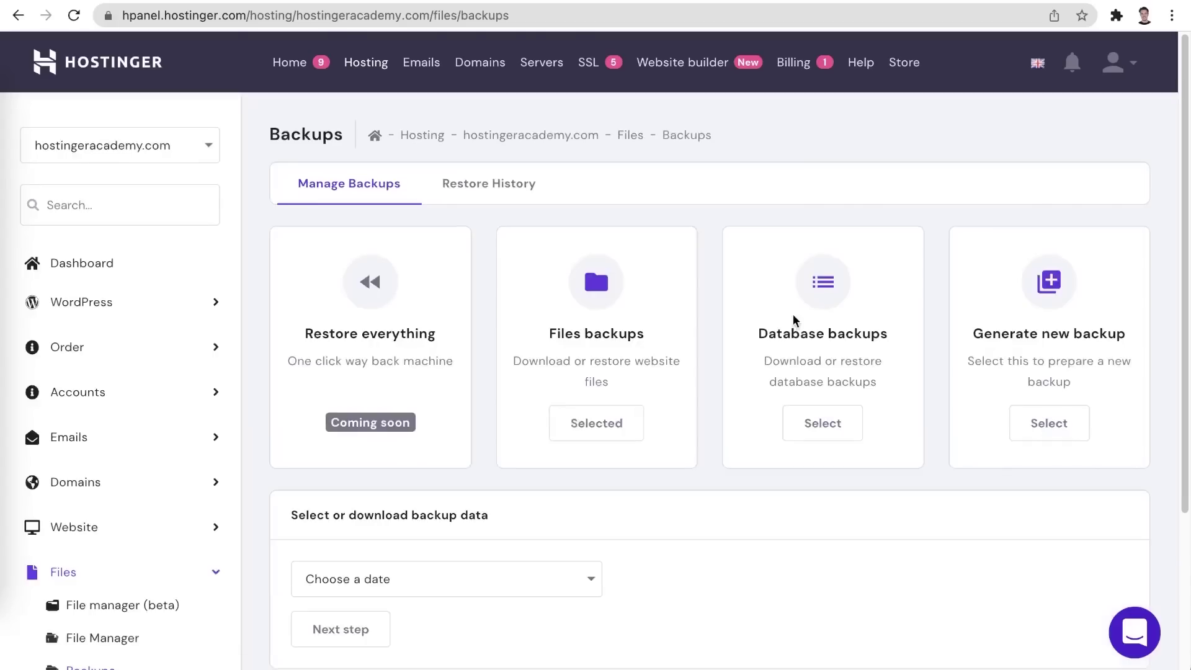
pyautogui.scroll(-2, 792, 317)
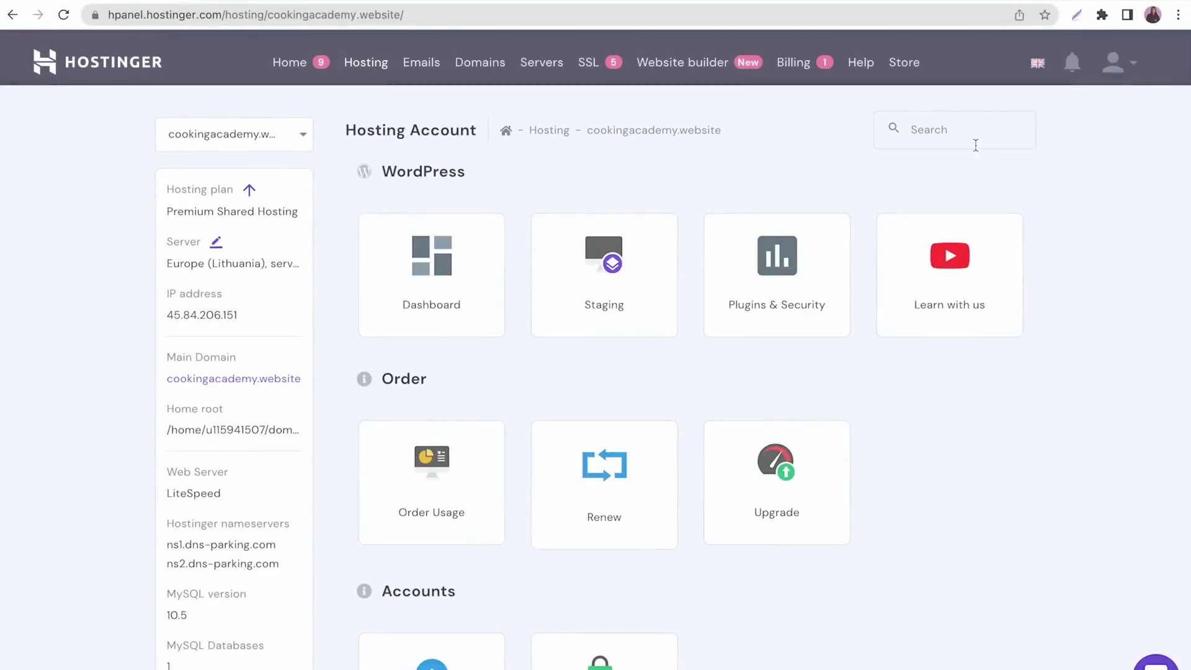
pyautogui.click(973, 136)
pyautogui.write('mal')
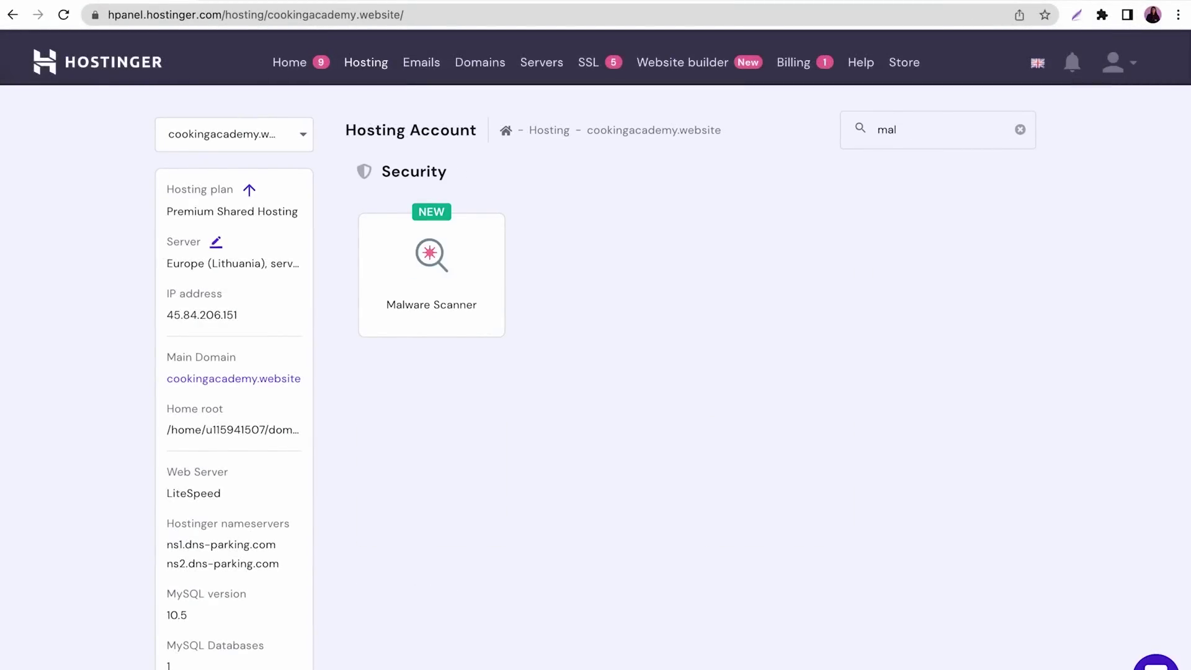
pyautogui.click(469, 299)
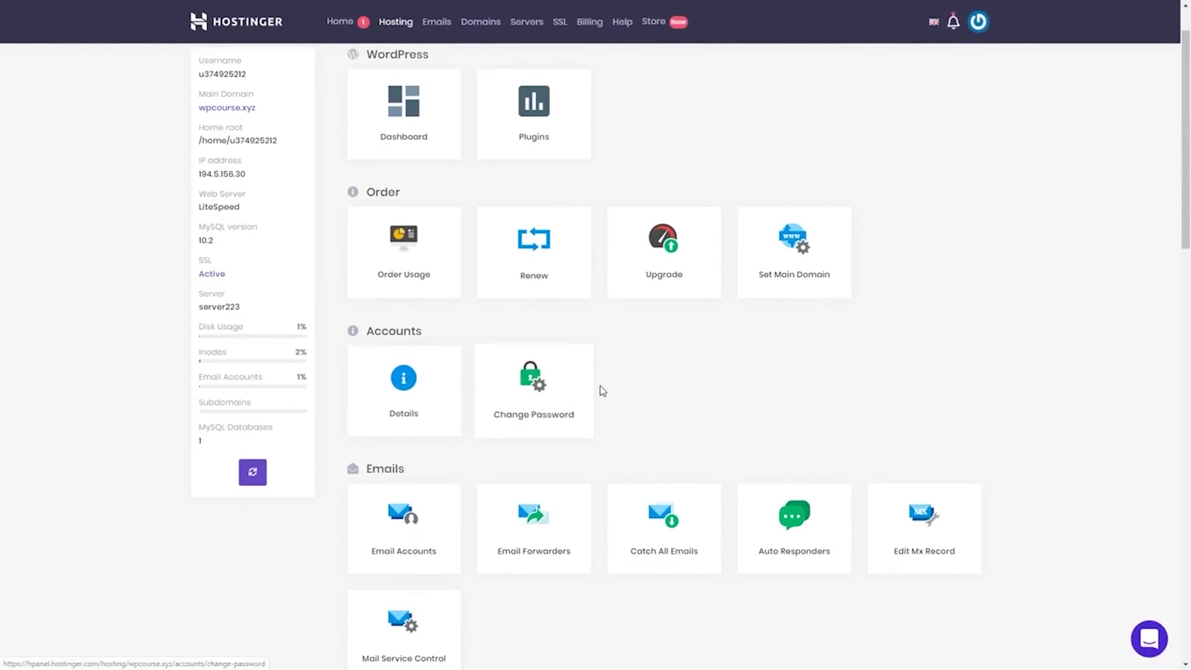
pyautogui.scroll(-2, 614, 396)
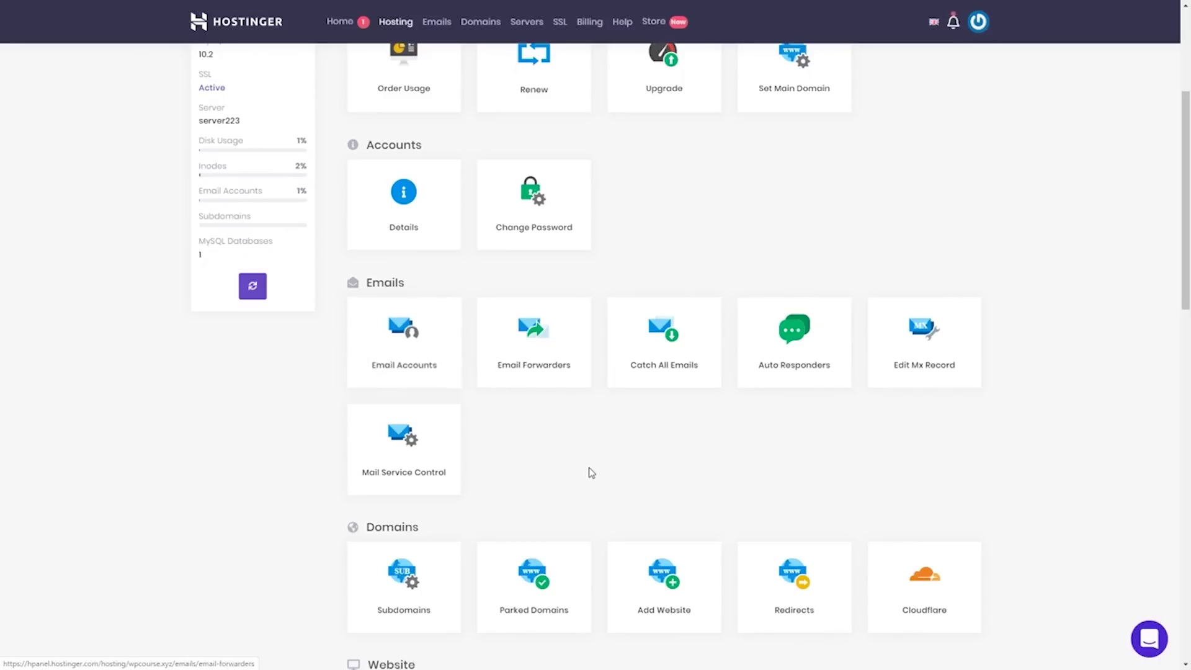
pyautogui.scroll(-1, 596, 451)
pyautogui.scroll(-1, 601, 410)
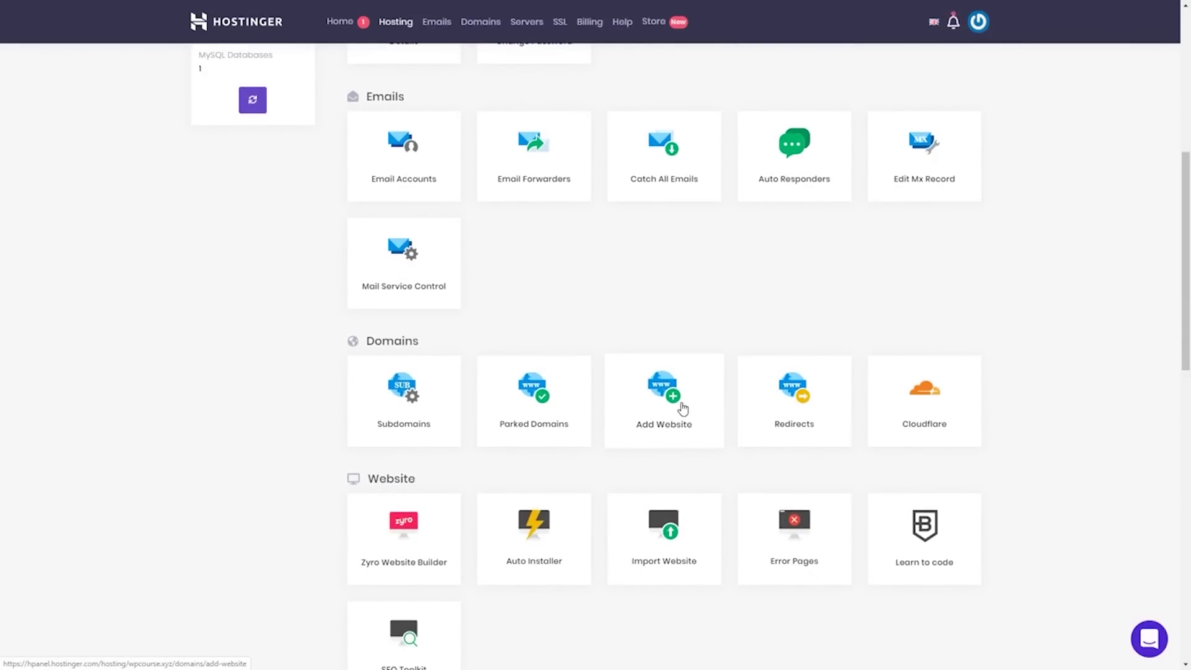
pyautogui.scroll(2, 598, 373)
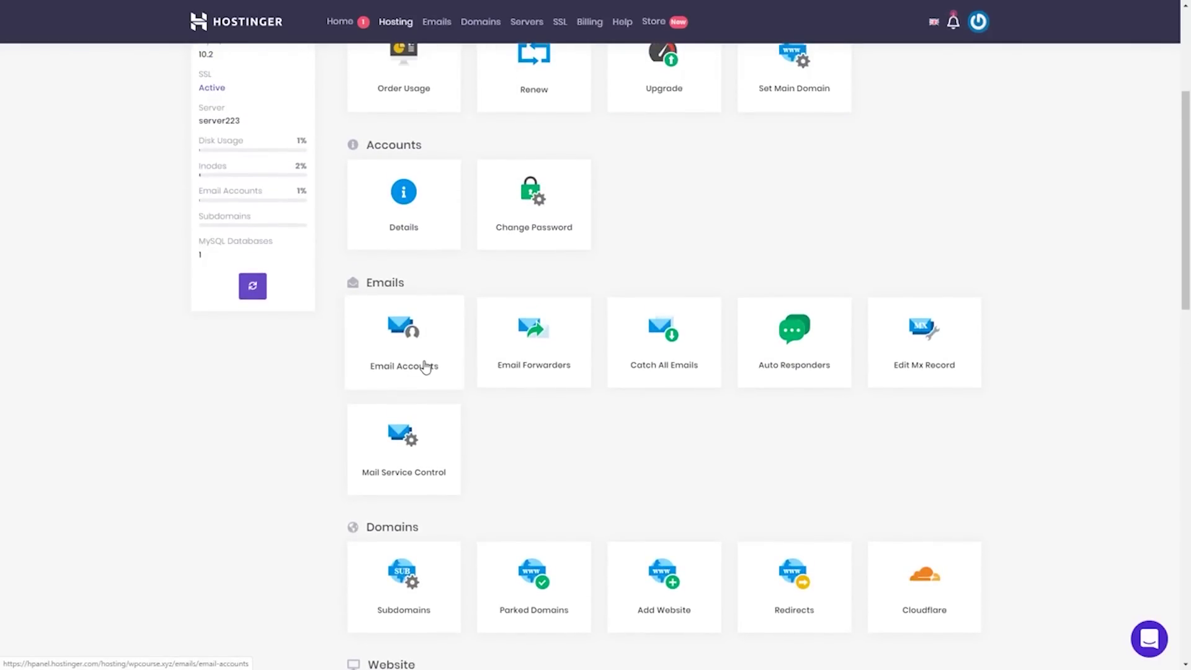
pyautogui.scroll(2, 622, 399)
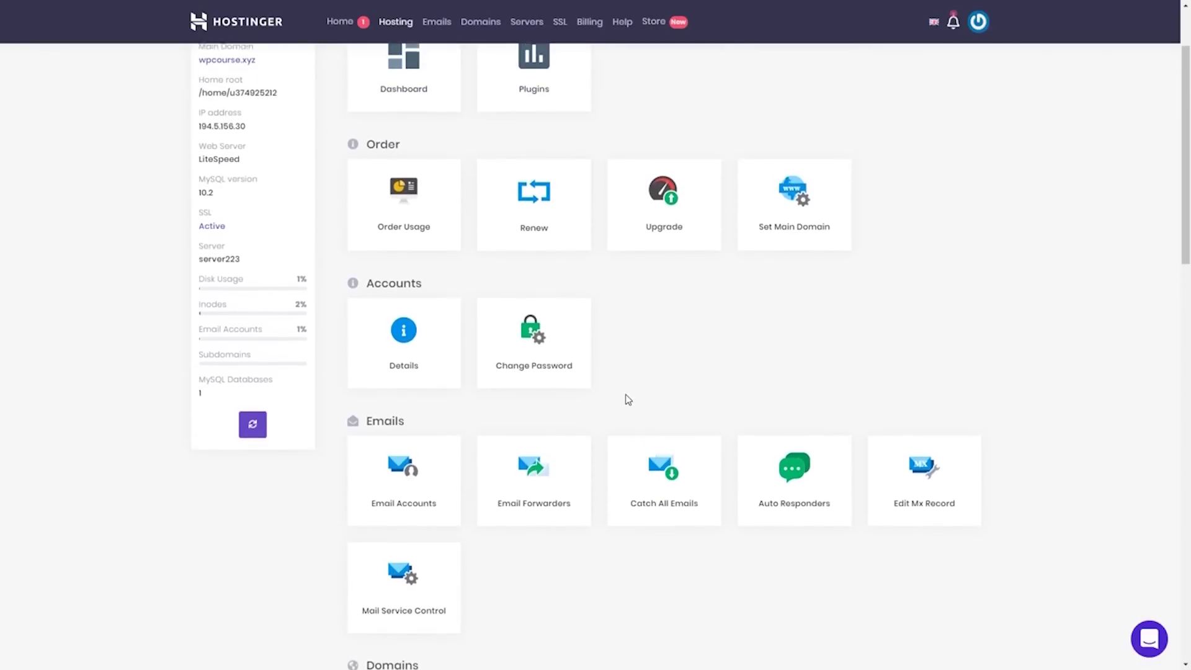
pyautogui.scroll(1, 614, 398)
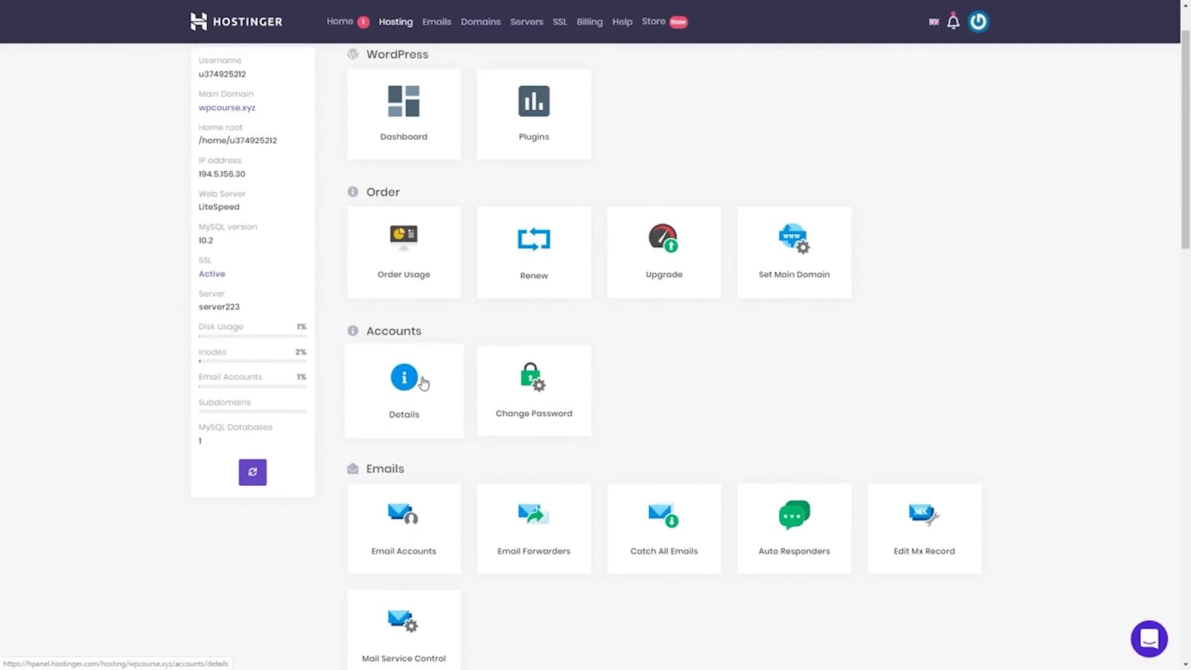
pyautogui.scroll(1, 586, 377)
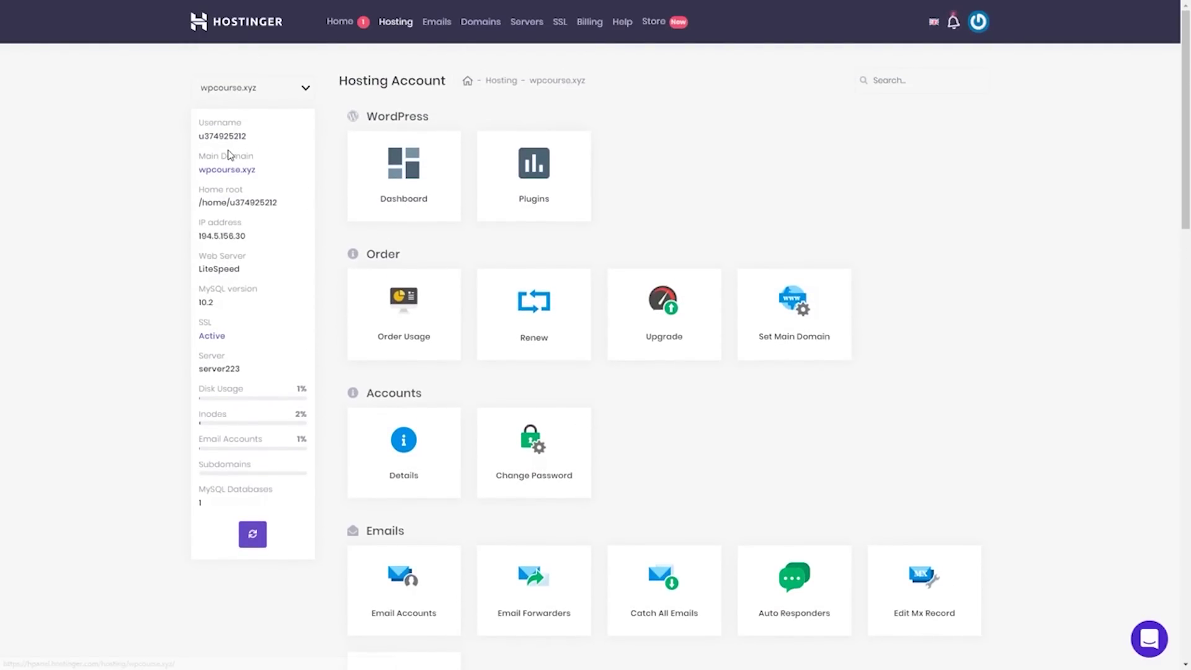
pyautogui.scroll(-3, 734, 377)
pyautogui.scroll(-2, 720, 342)
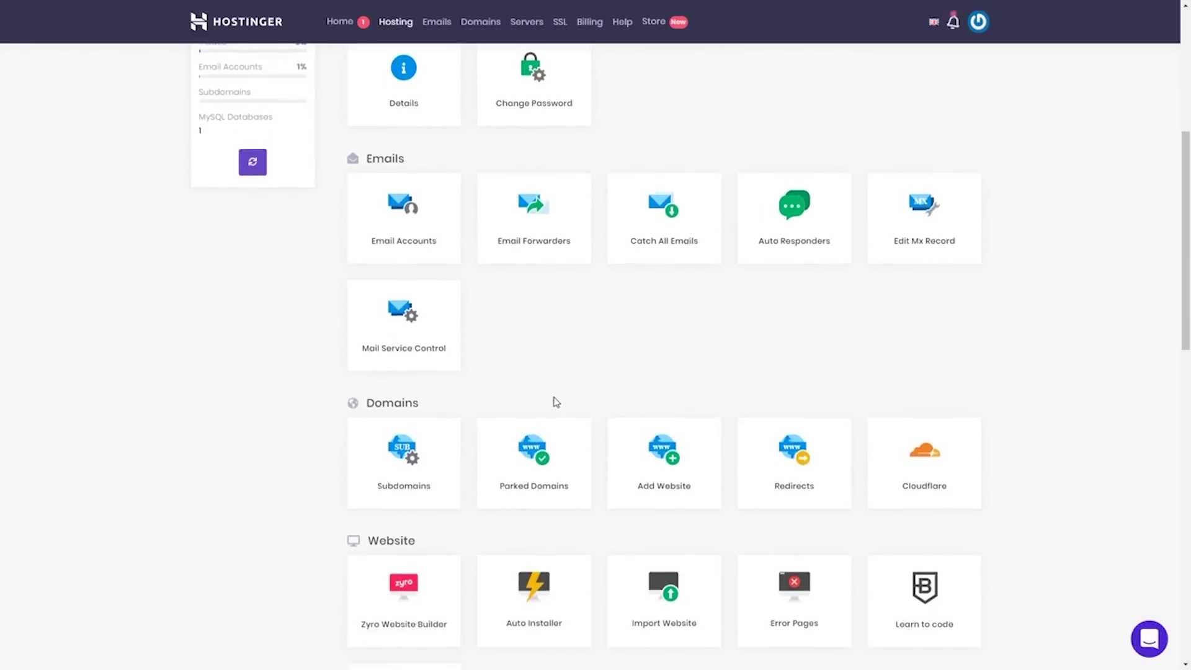
pyautogui.scroll(-3, 792, 442)
pyautogui.scroll(-2, 749, 428)
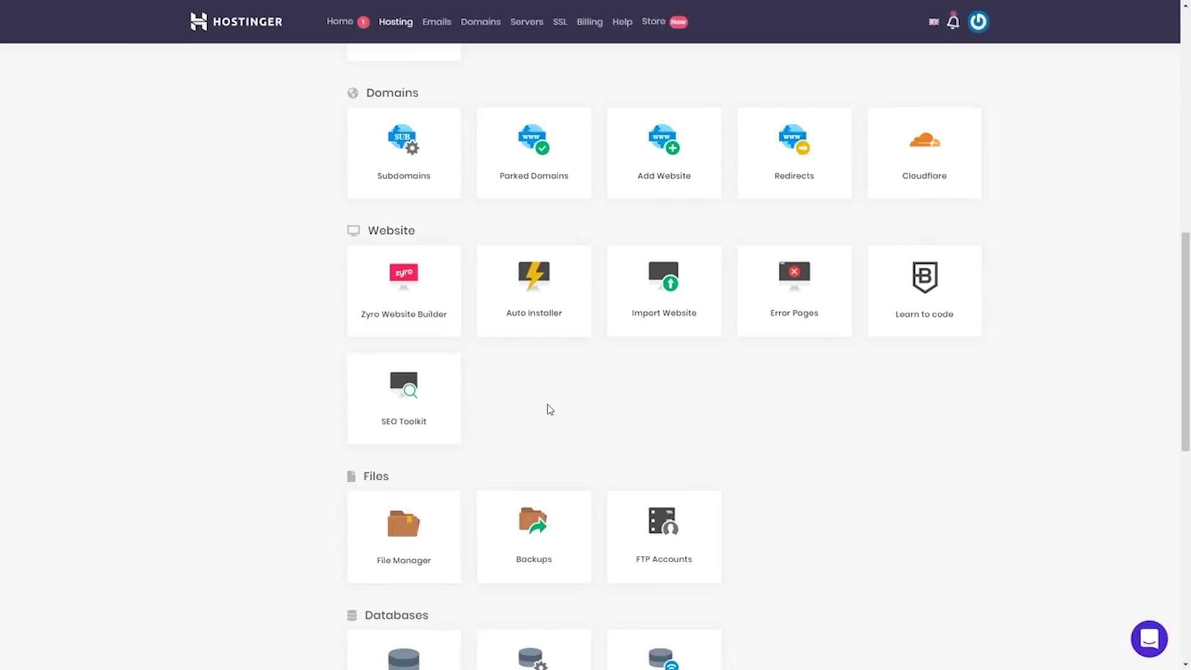
# Open the wpcourse.xyz Auto Installer showing the installed WordPress site and available apps.
pyautogui.click(543, 323)
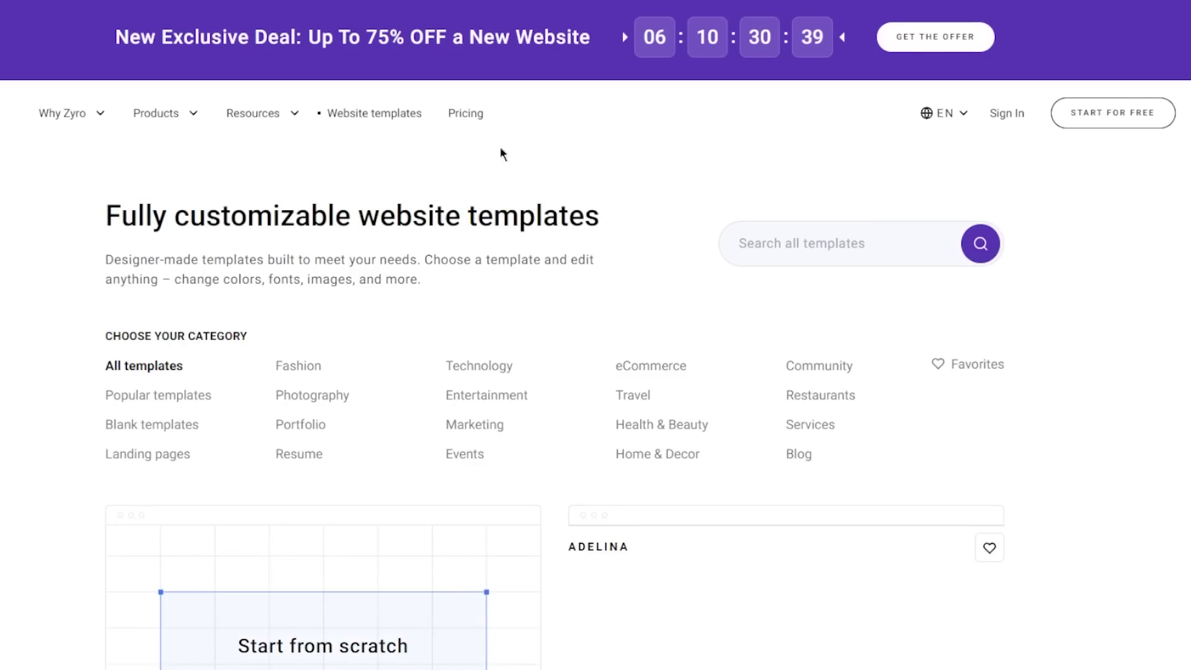
pyautogui.scroll(-1, 507, 205)
pyautogui.scroll(-3, 510, 240)
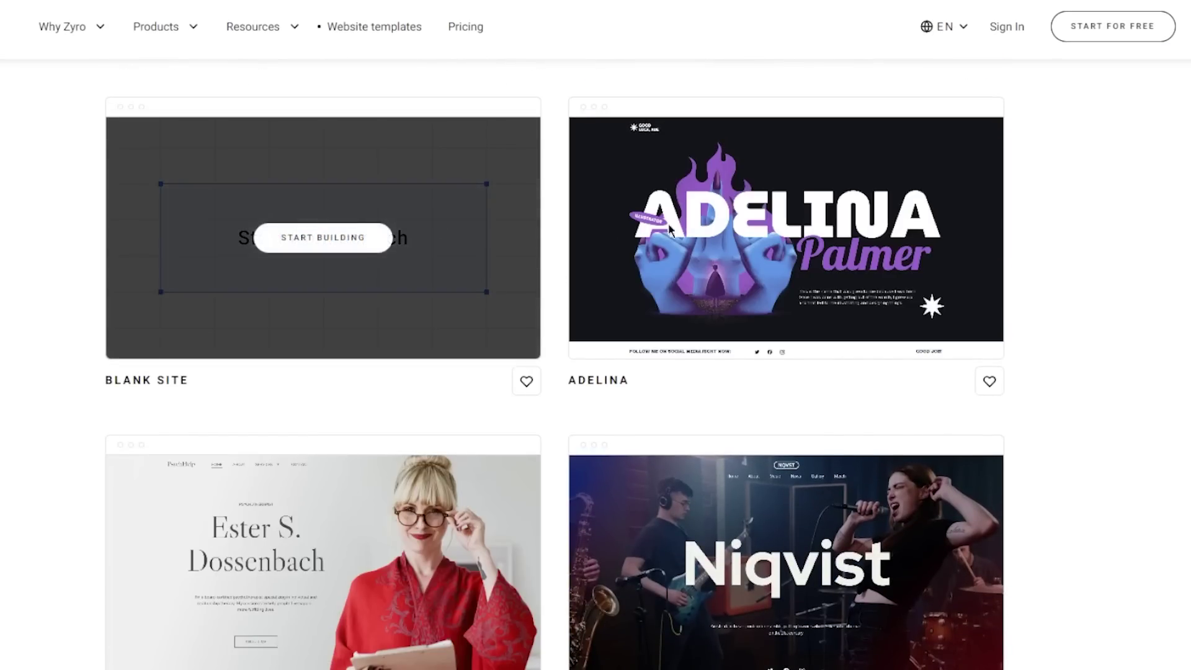
pyautogui.scroll(-1, 512, 322)
pyautogui.scroll(-2, 671, 391)
pyautogui.scroll(-3, 606, 382)
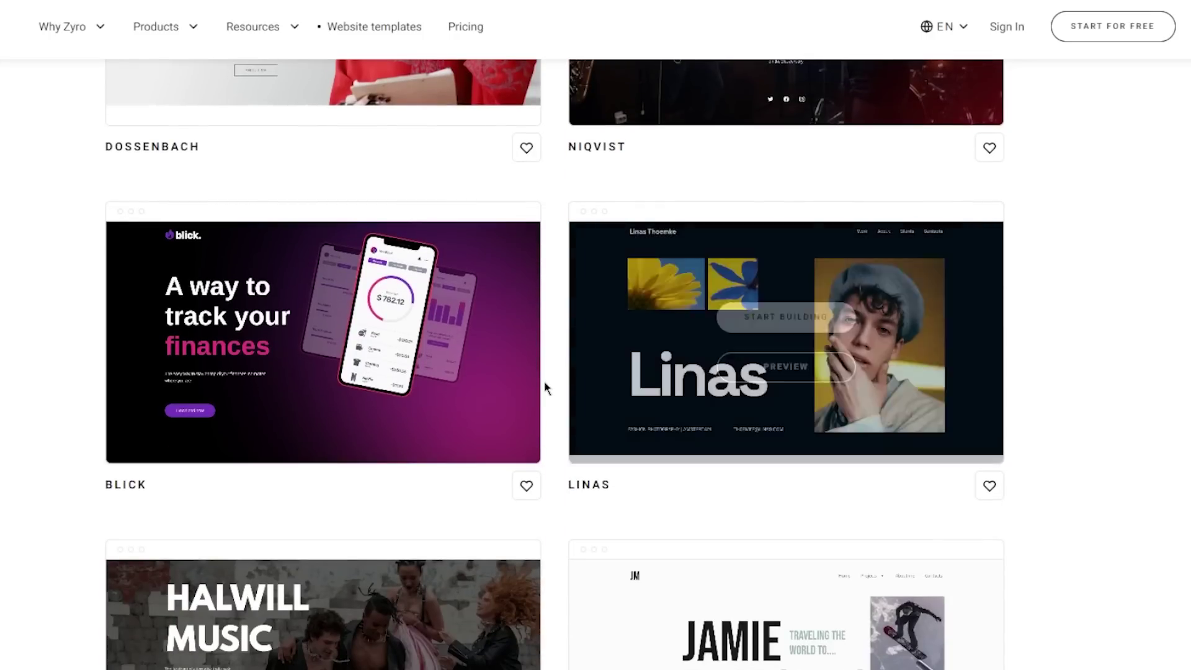
pyautogui.scroll(2, 544, 387)
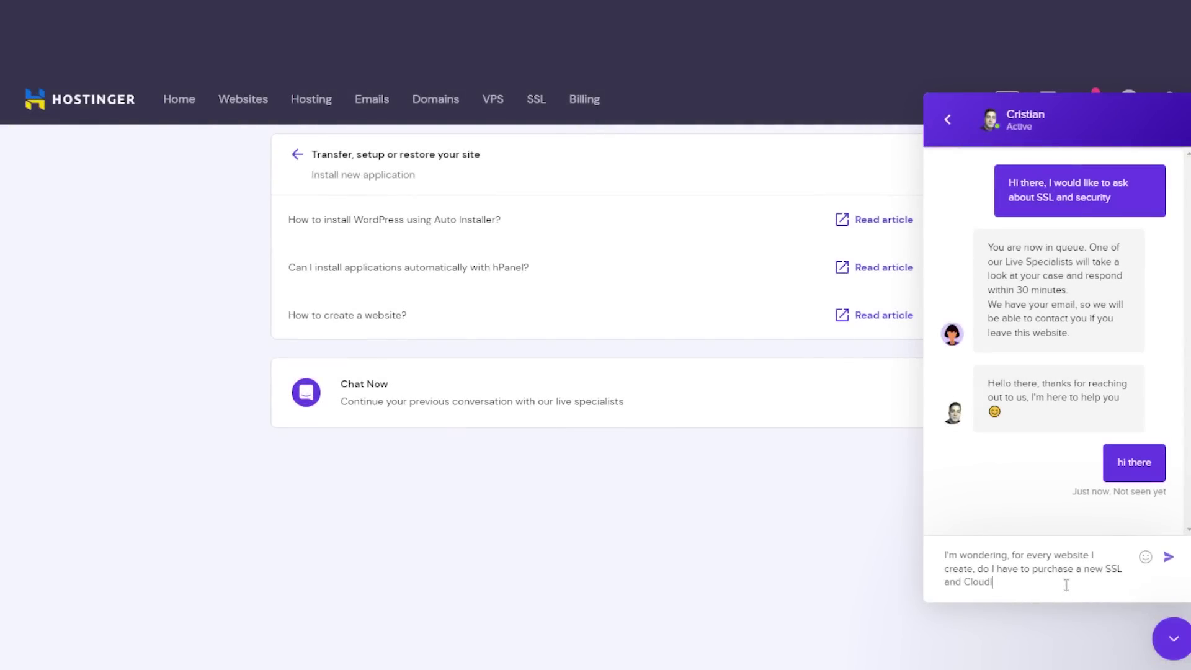
pyautogui.write('are ')
pyautogui.write('every time?')
# Send the live chat question asking whether every new site needs its own SSL and Cloudflare.
pyautogui.press('Return')
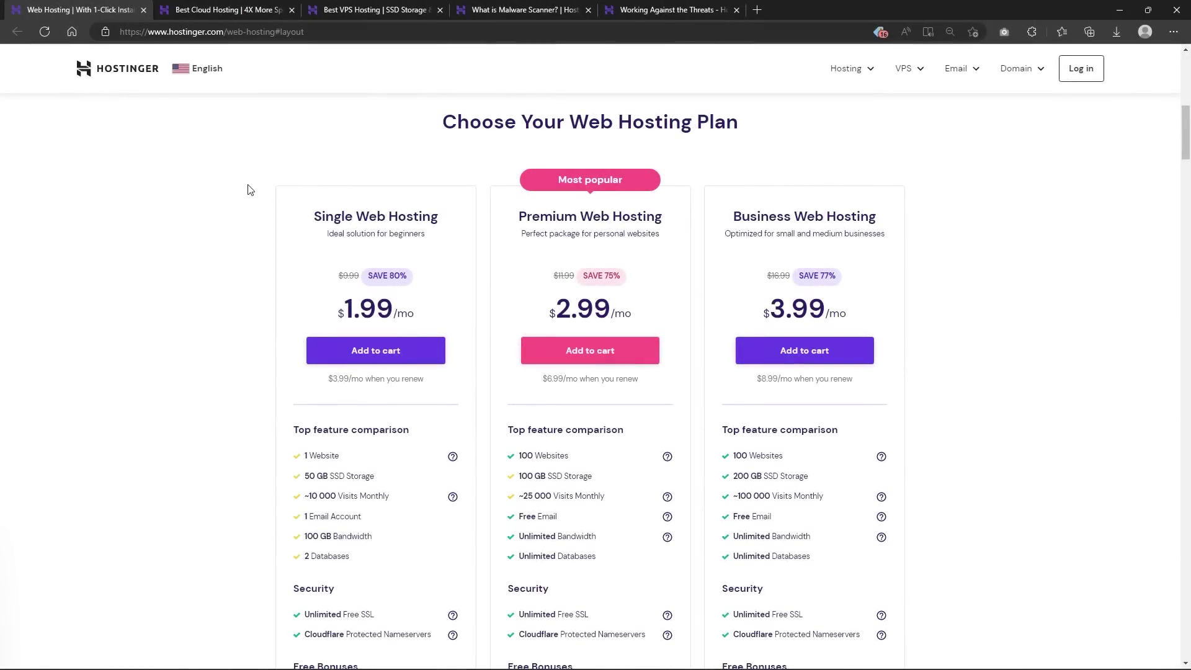
# Switch between the Cloud, VPS and Web Hosting plan tabs, then back to VPS and Cloud.
pyautogui.click(250, 9)
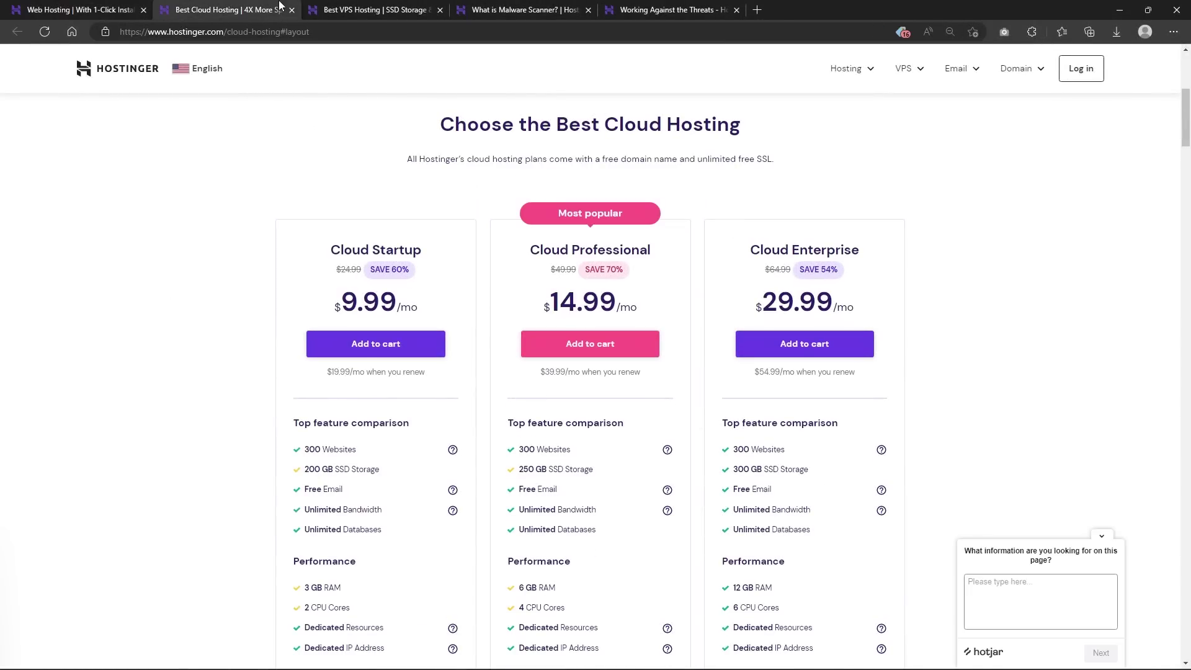
pyautogui.click(389, 8)
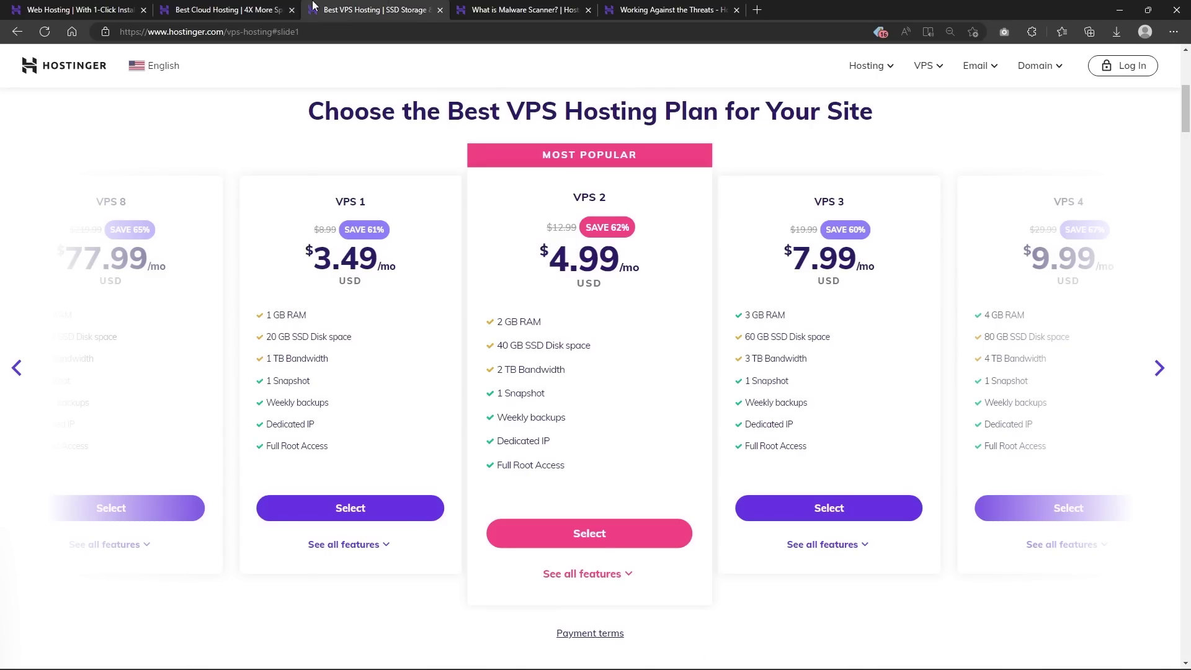
pyautogui.click(72, 5)
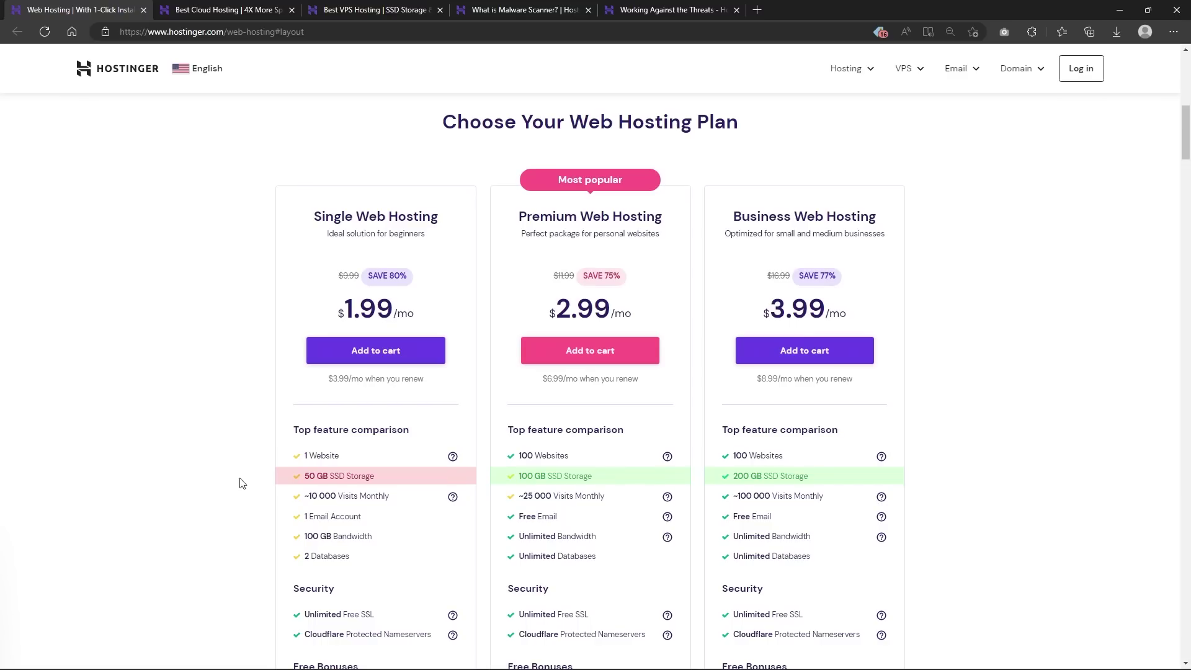
pyautogui.scroll(-5, 149, 526)
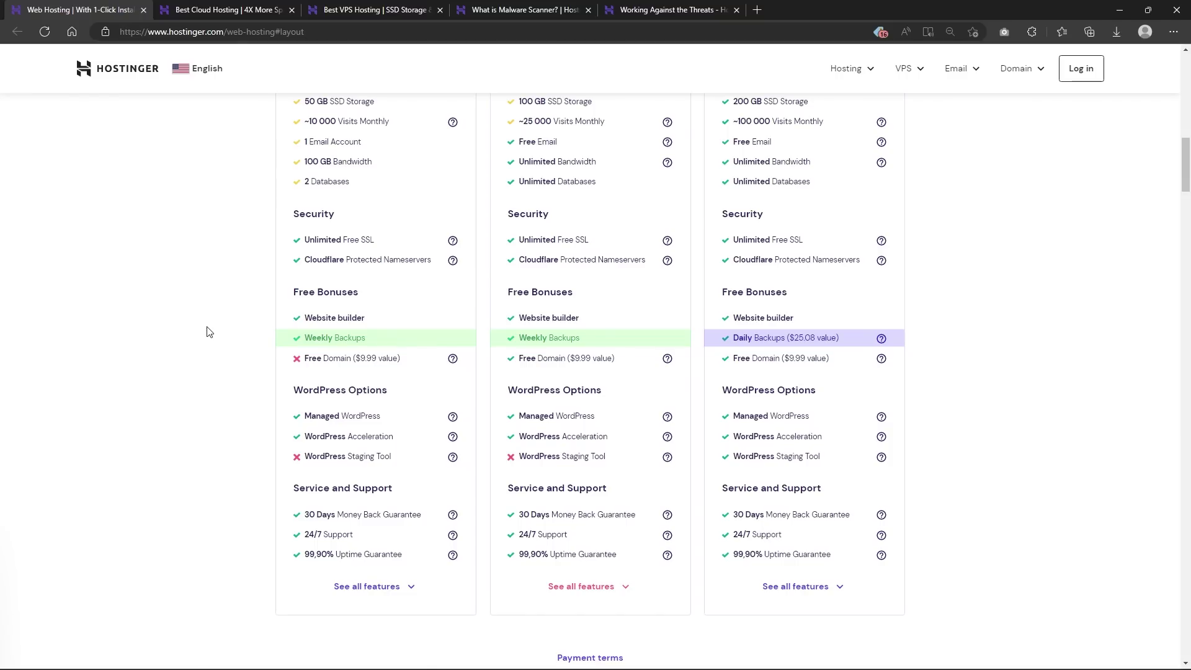
pyautogui.scroll(8, 168, 469)
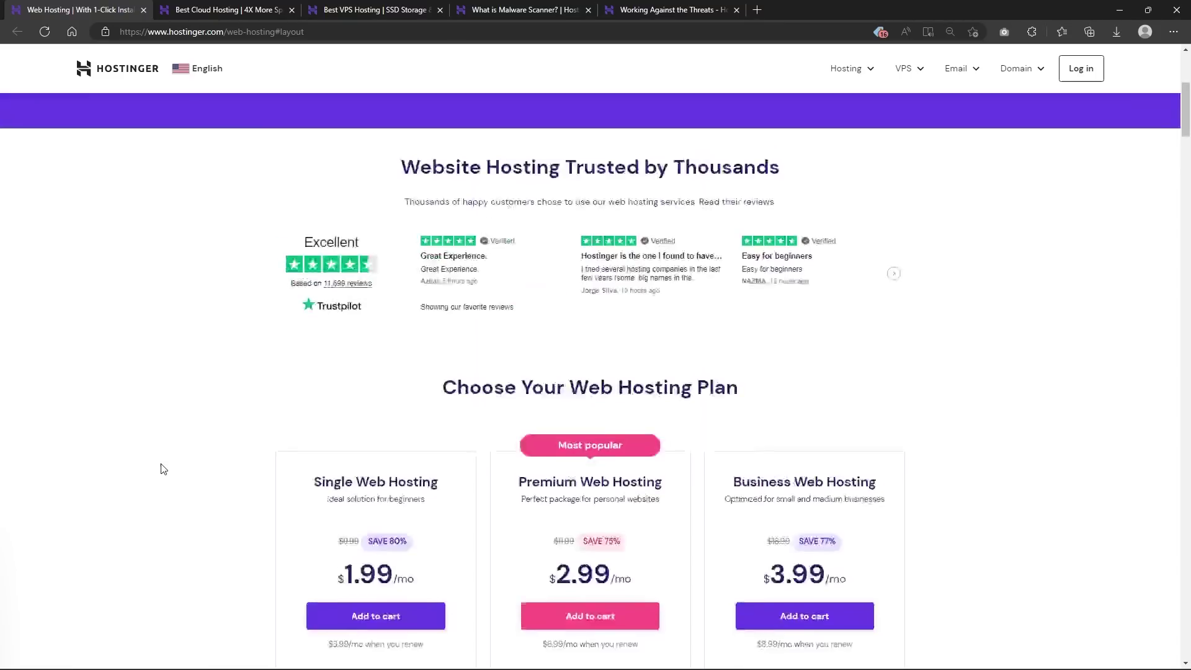
pyautogui.scroll(-1, 159, 468)
pyautogui.scroll(-3, 159, 468)
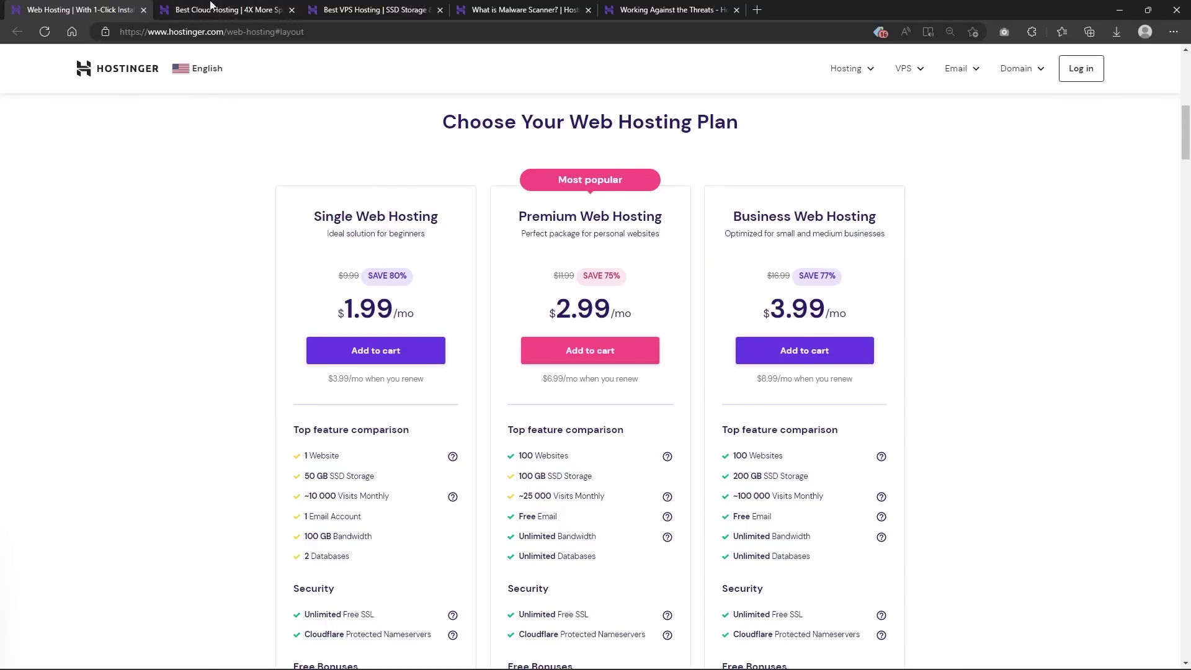
pyautogui.click(384, 8)
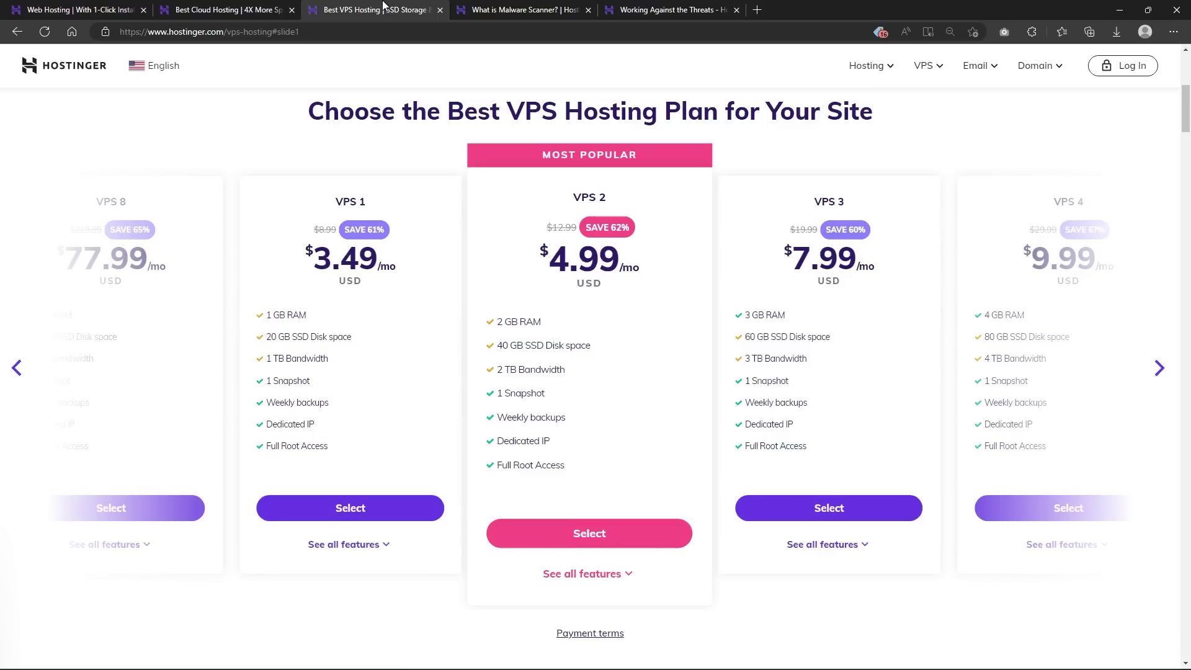
pyautogui.click(229, 9)
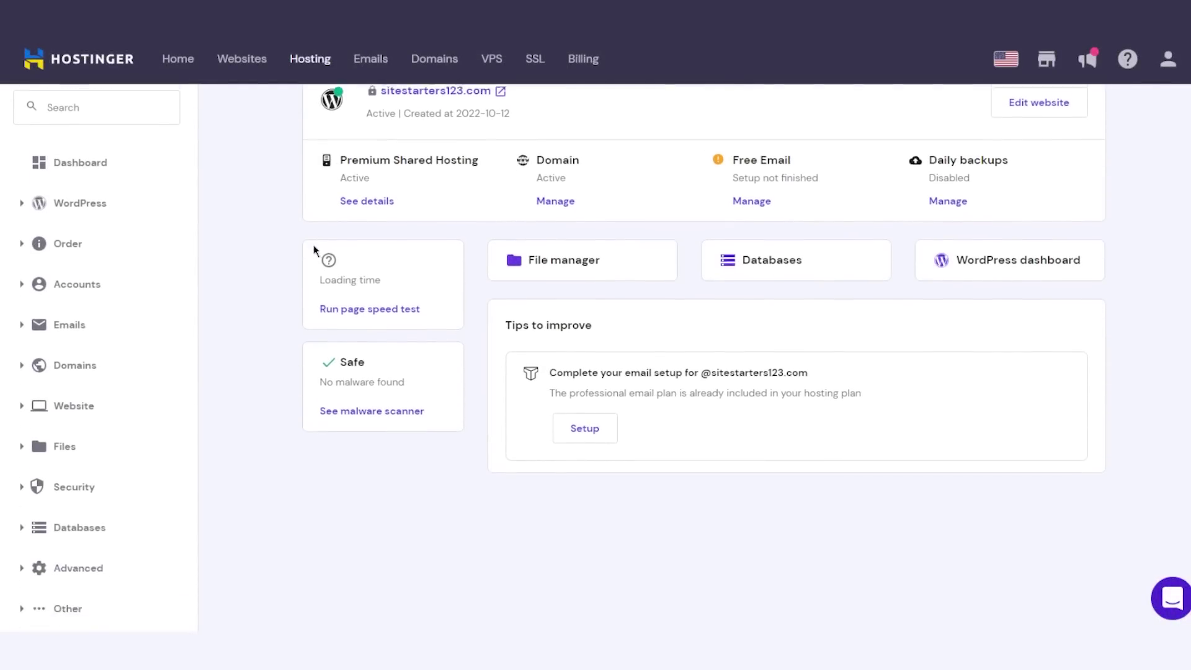
pyautogui.scroll(2, 279, 261)
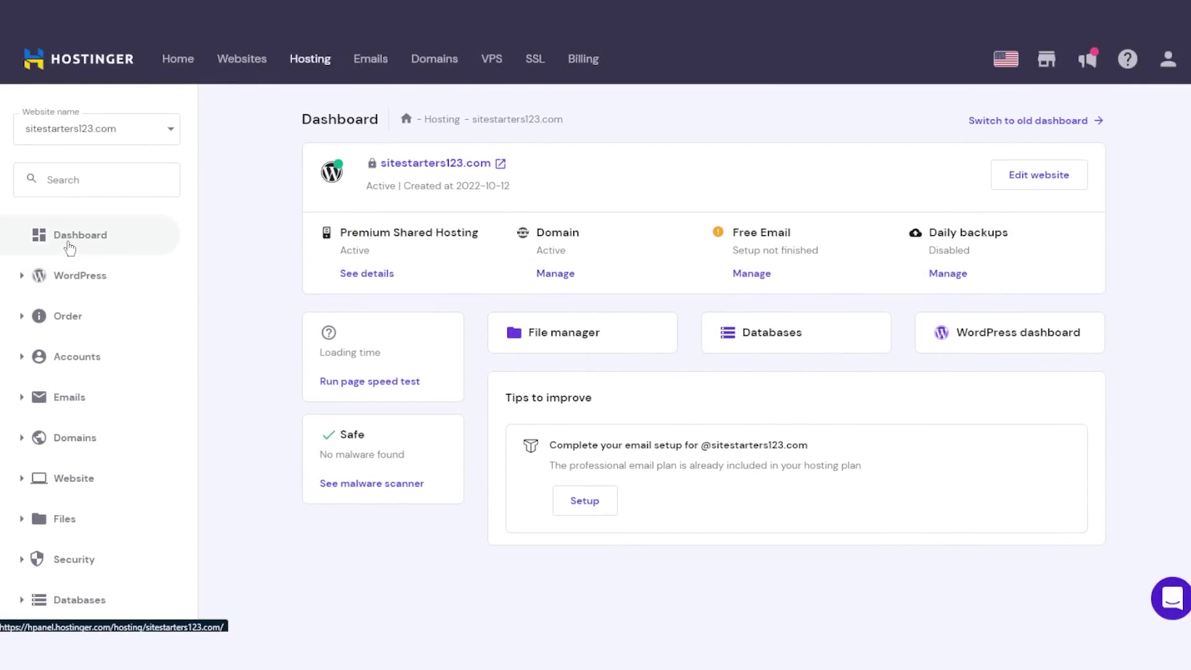
# Expand the WordPress sidebar entry in sitestarters123.com's hPanel dashboard.
pyautogui.click(26, 282)
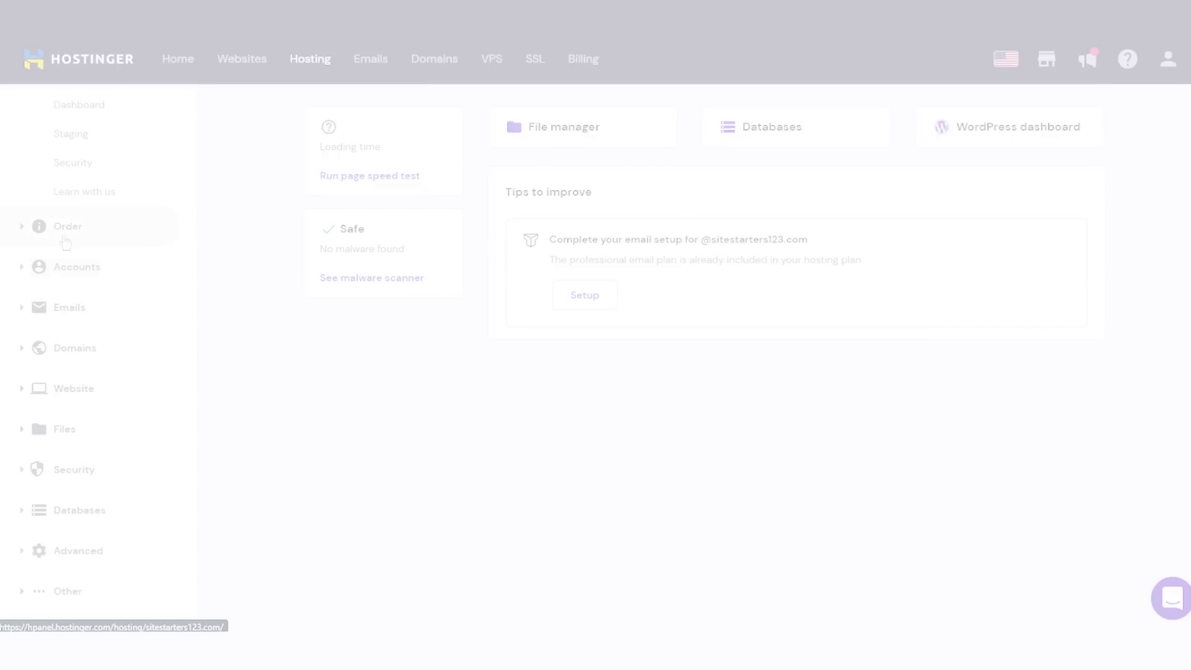
# Show the Cloud, VPS and Web Hosting plan tables on the pricing page in turn.
pyautogui.click(515, 232)
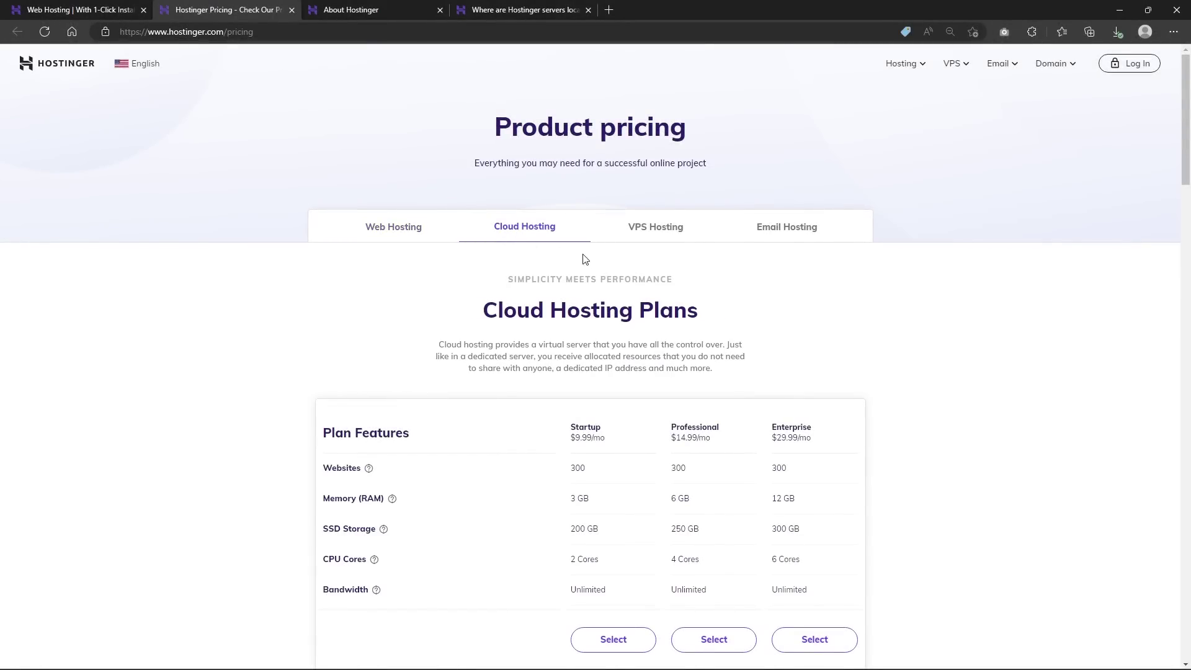
pyautogui.click(673, 237)
pyautogui.click(382, 233)
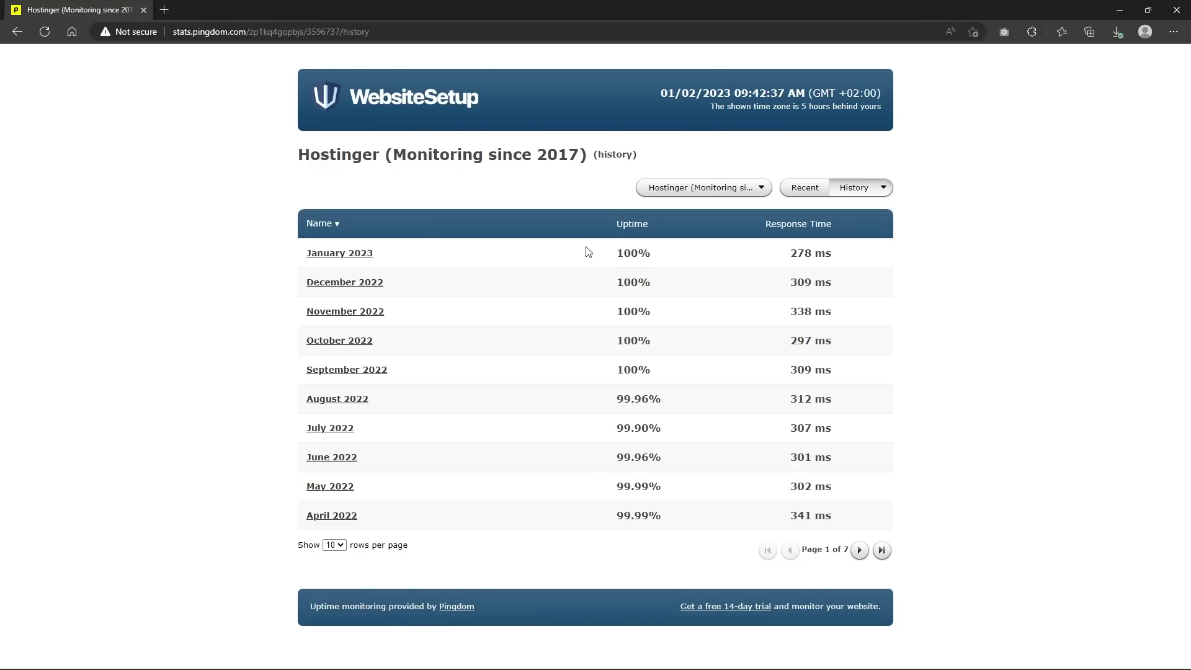
pyautogui.scroll(-2, 719, 341)
pyautogui.scroll(-1, 726, 351)
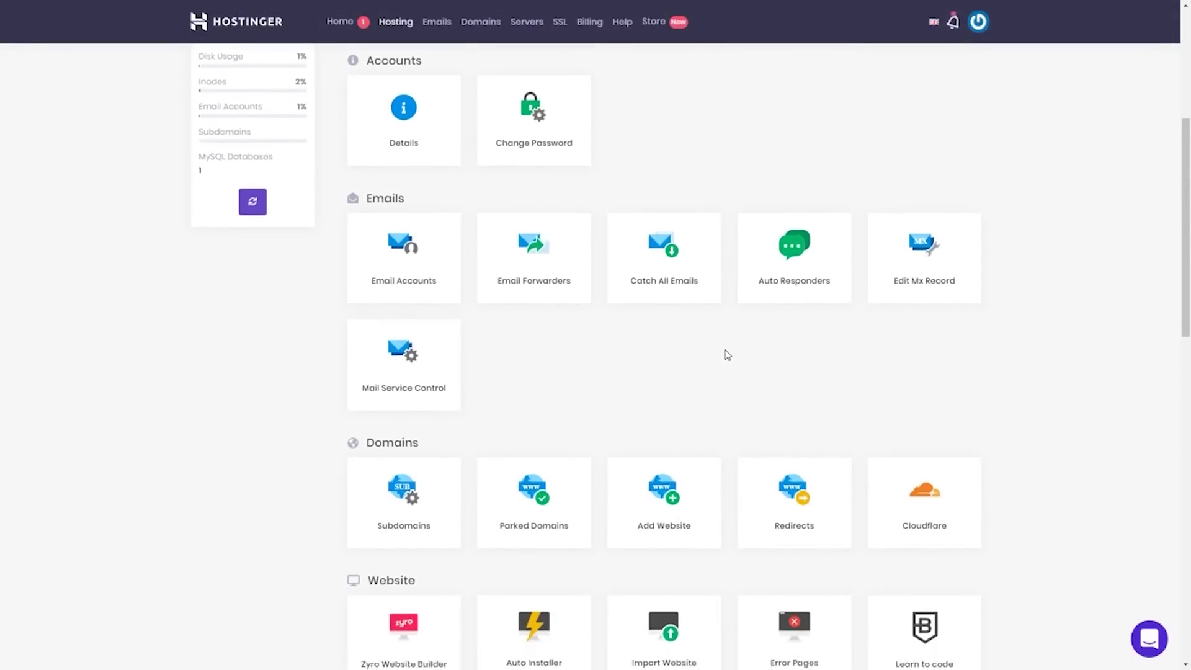
pyautogui.scroll(-1, 727, 354)
pyautogui.scroll(-3, 768, 436)
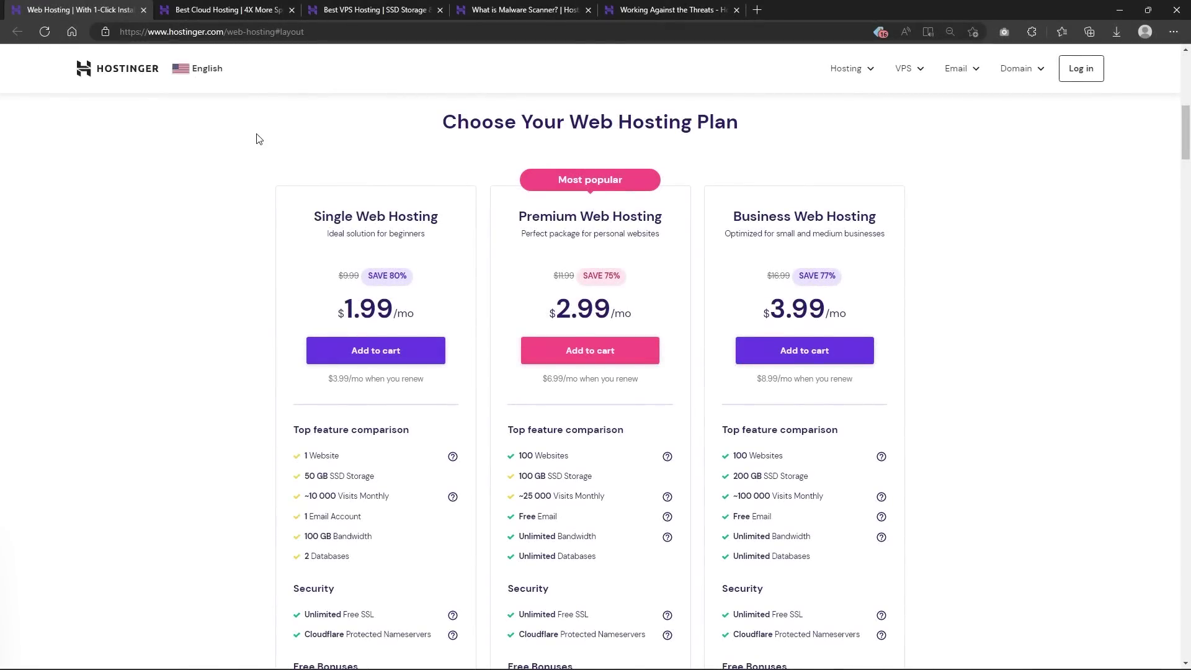
# Cycle through the Best Cloud Hosting, Best VPS Hosting and Web Hosting browser tabs.
pyautogui.click(249, 8)
pyautogui.click(389, 7)
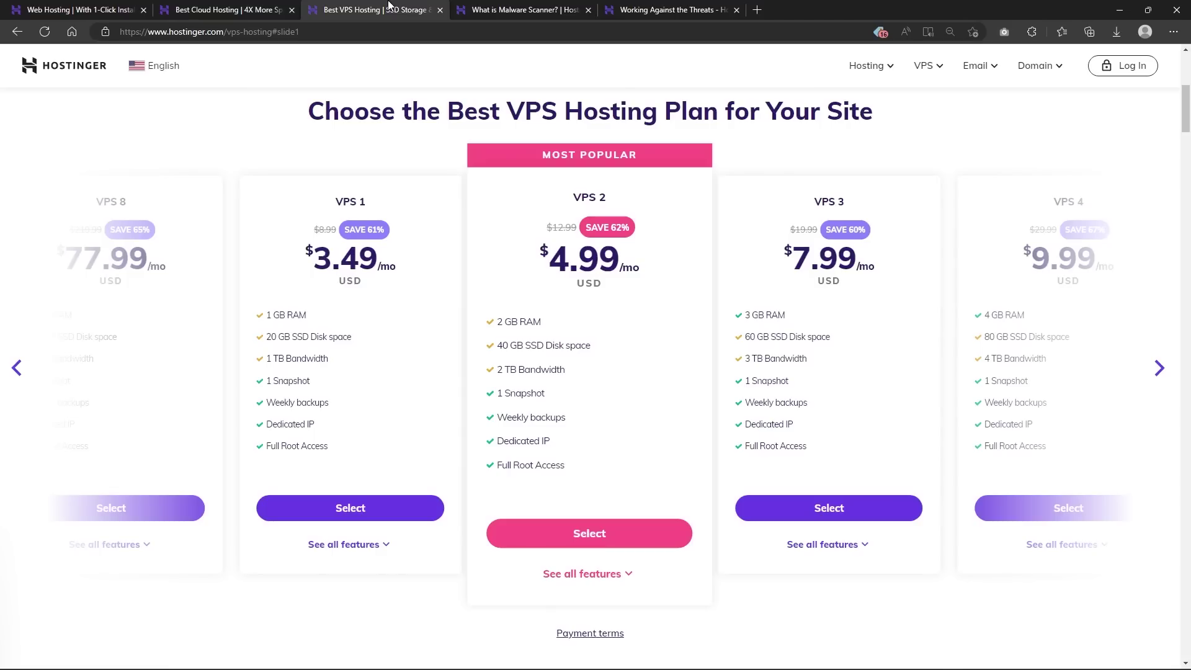
pyautogui.click(72, 7)
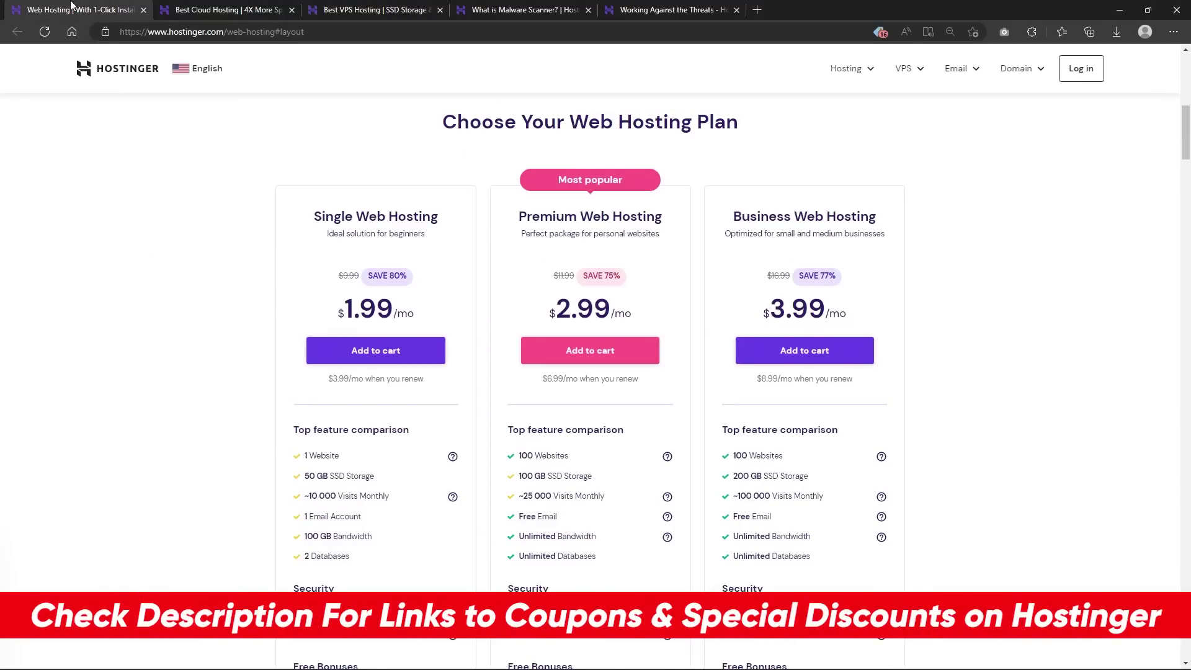